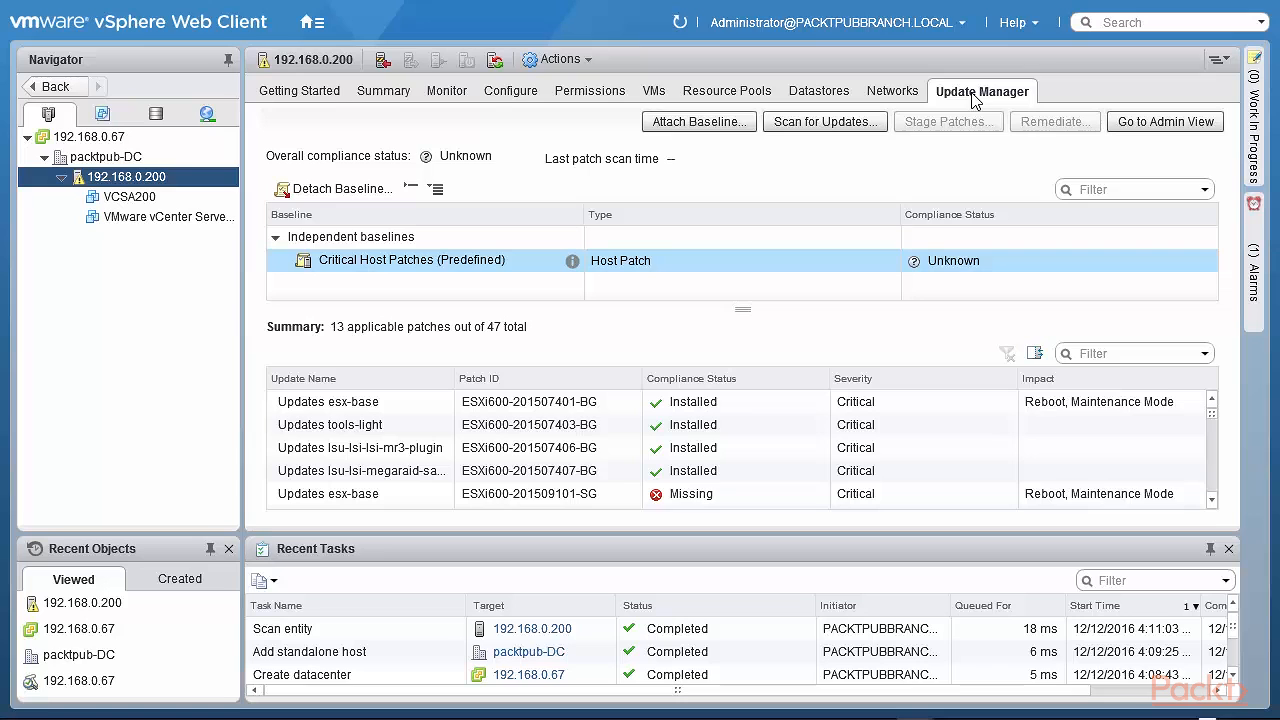
# Attach the predefined Critical Host Patches baseline to host 192.168.0.200 and scan it for patches, extensions and upgrades
pyautogui.click(716, 124)
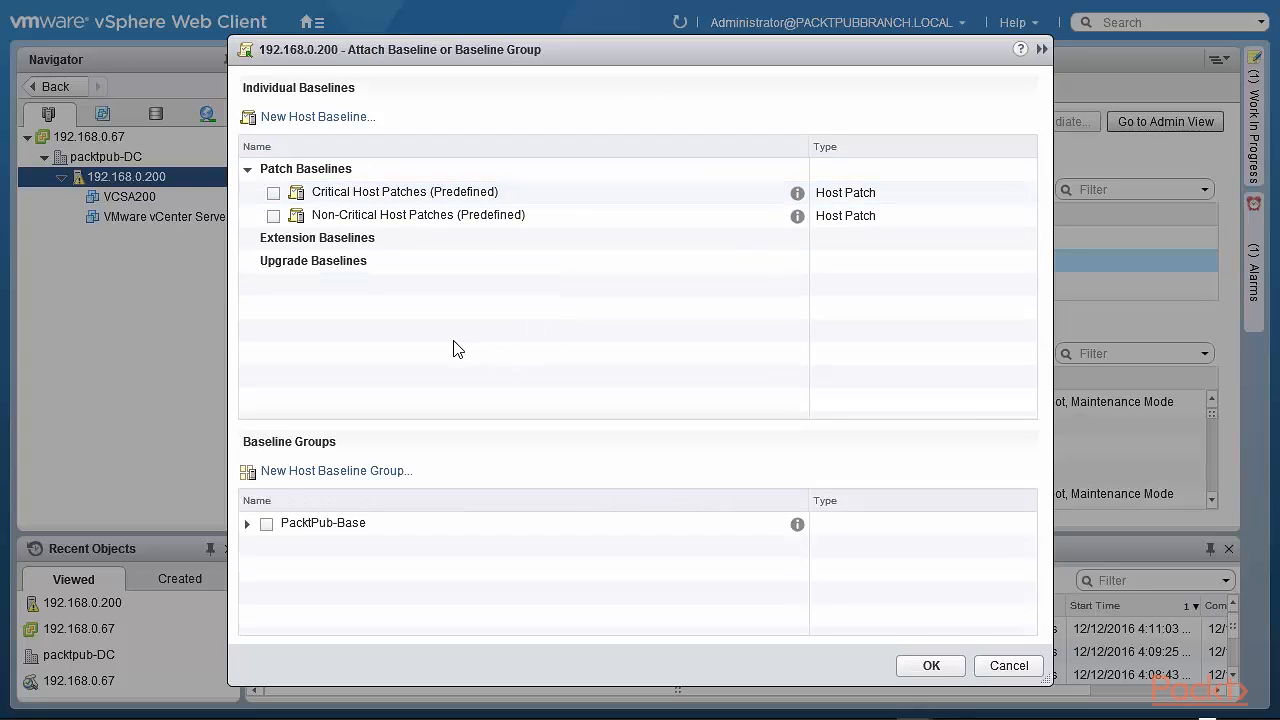
pyautogui.click(272, 194)
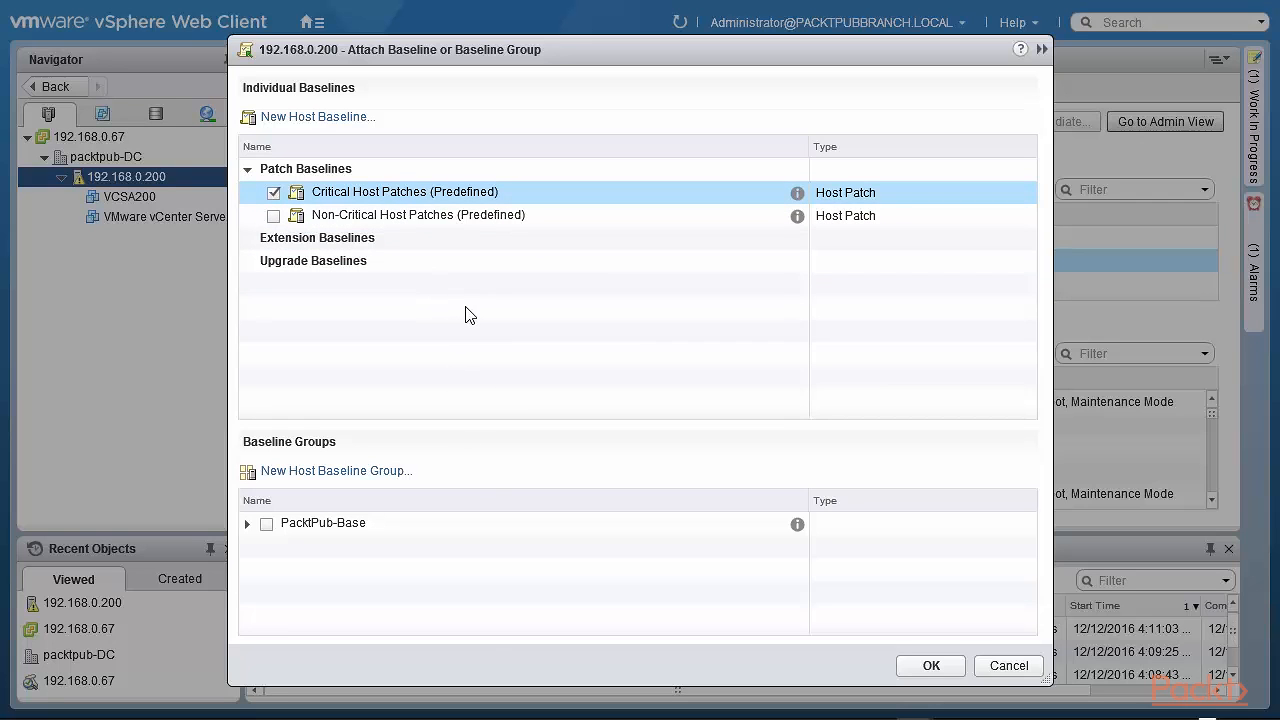
pyautogui.click(937, 668)
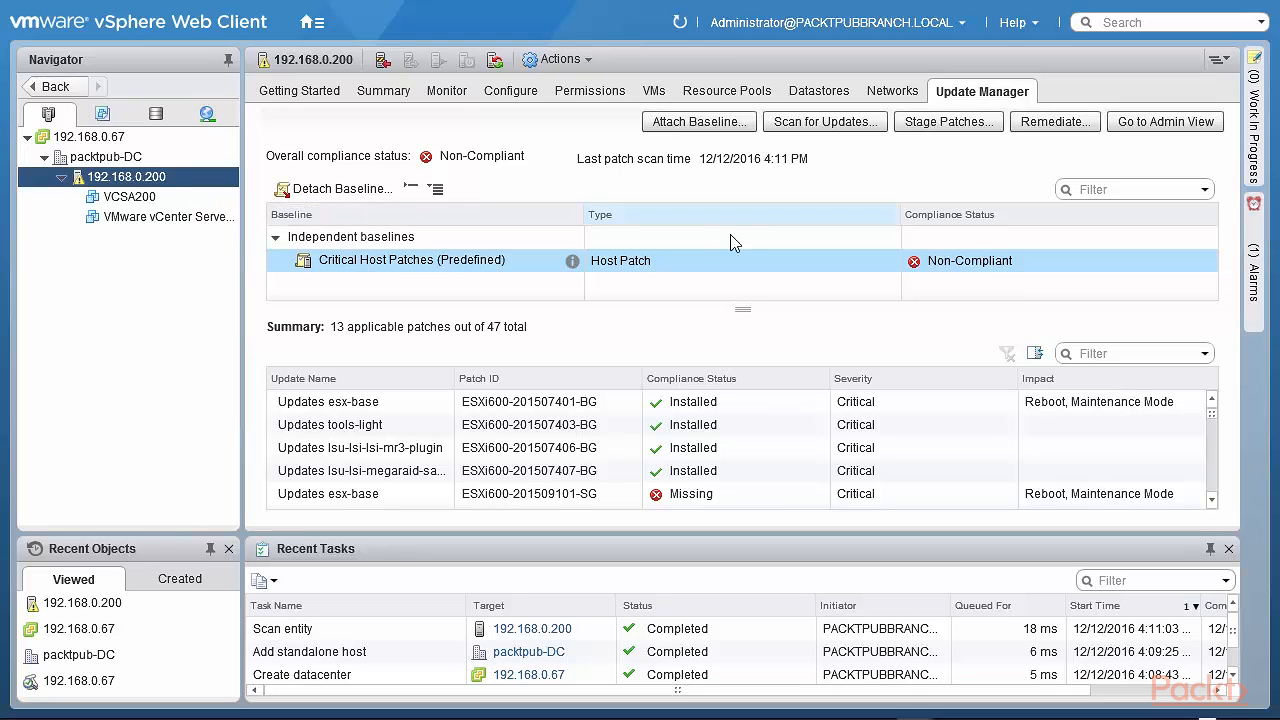
pyautogui.click(818, 123)
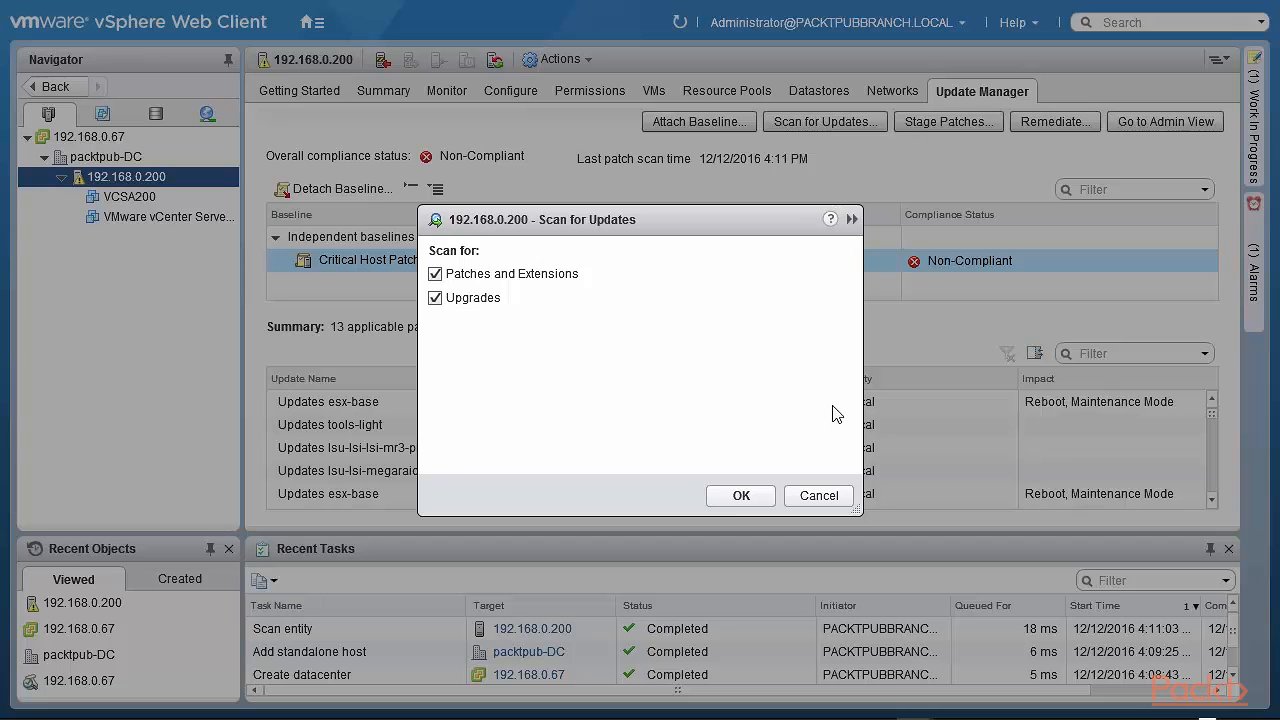
pyautogui.click(748, 497)
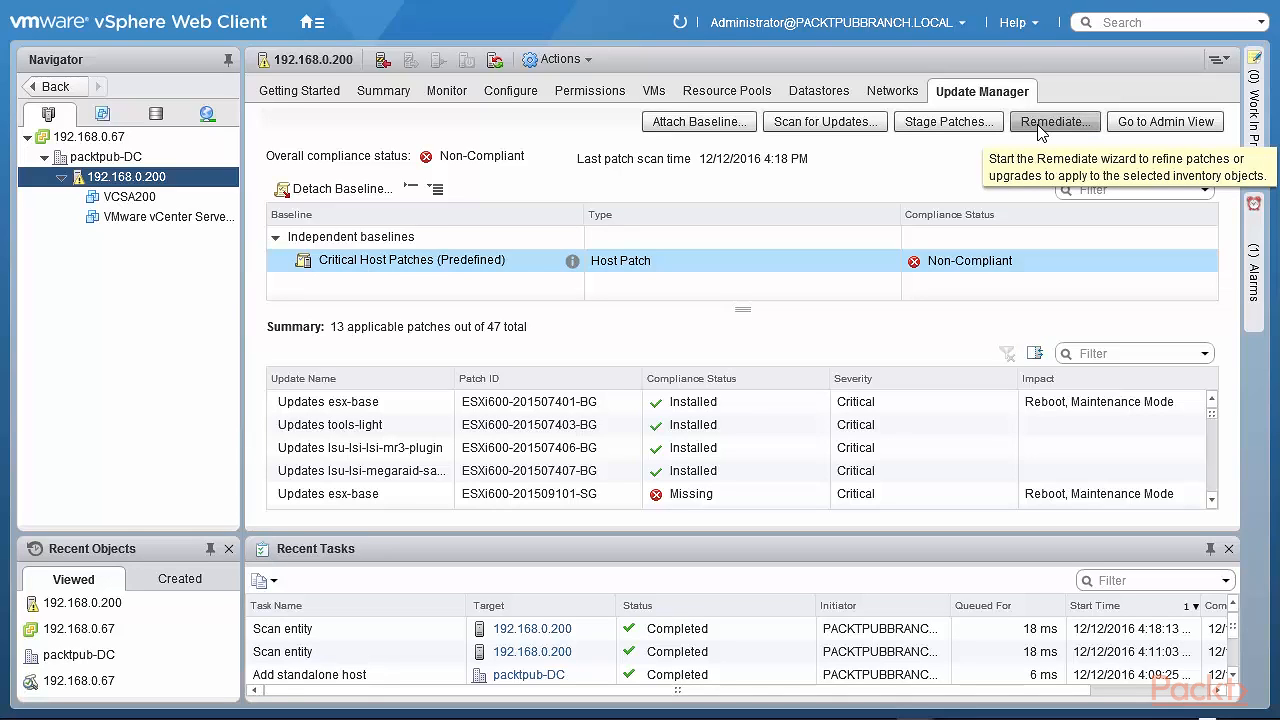
# Set up patch staging for host 192.168.0.200 with the Critical Host Patches baseline and all listed patches selected
pyautogui.click(938, 124)
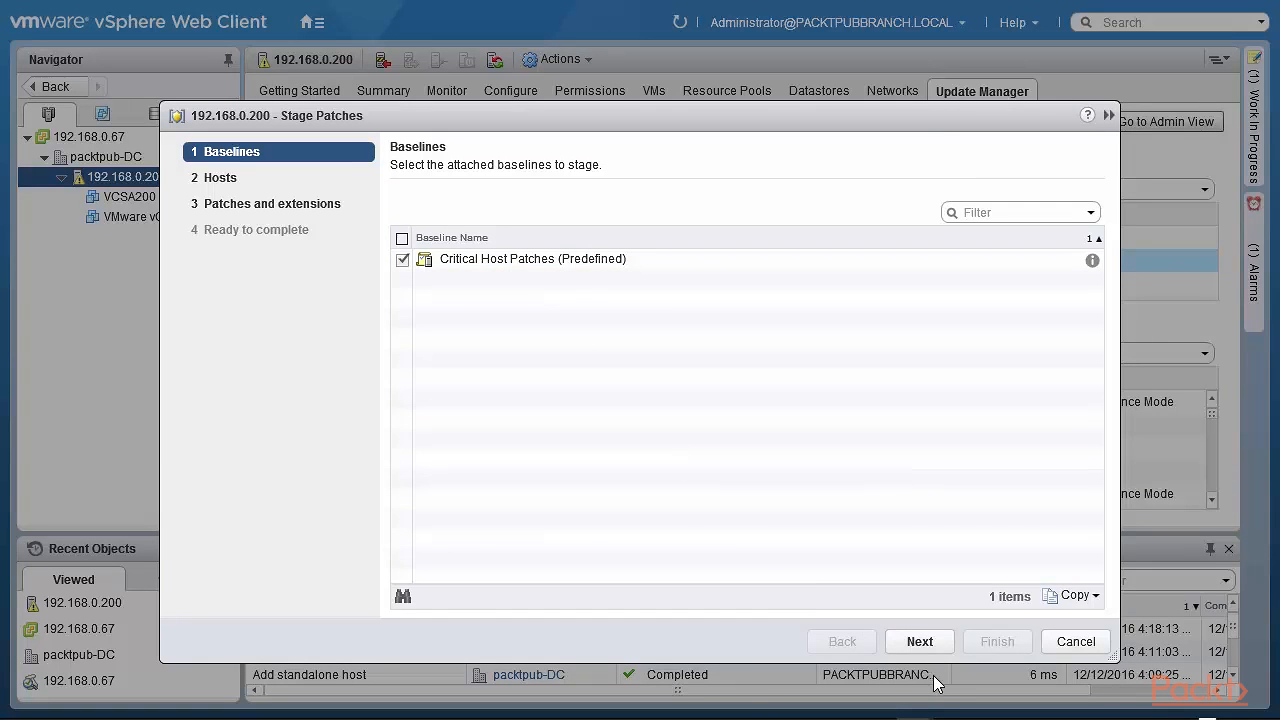
pyautogui.click(945, 645)
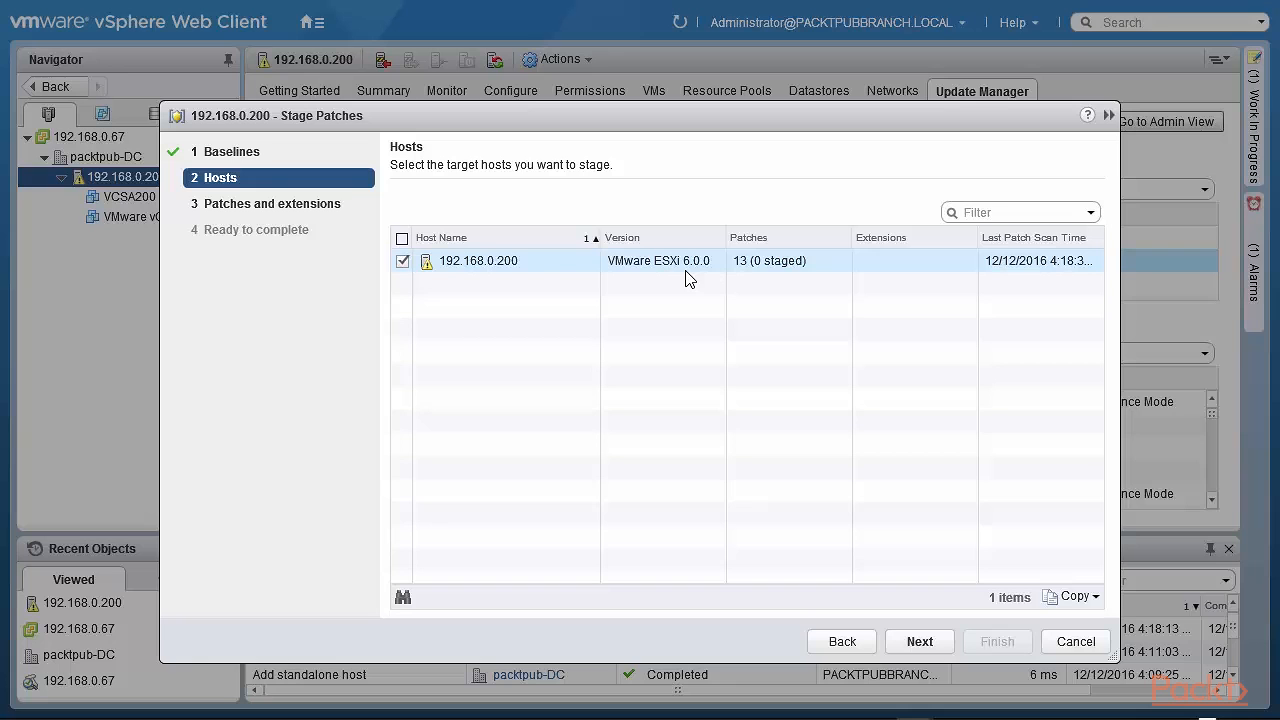
pyautogui.click(922, 642)
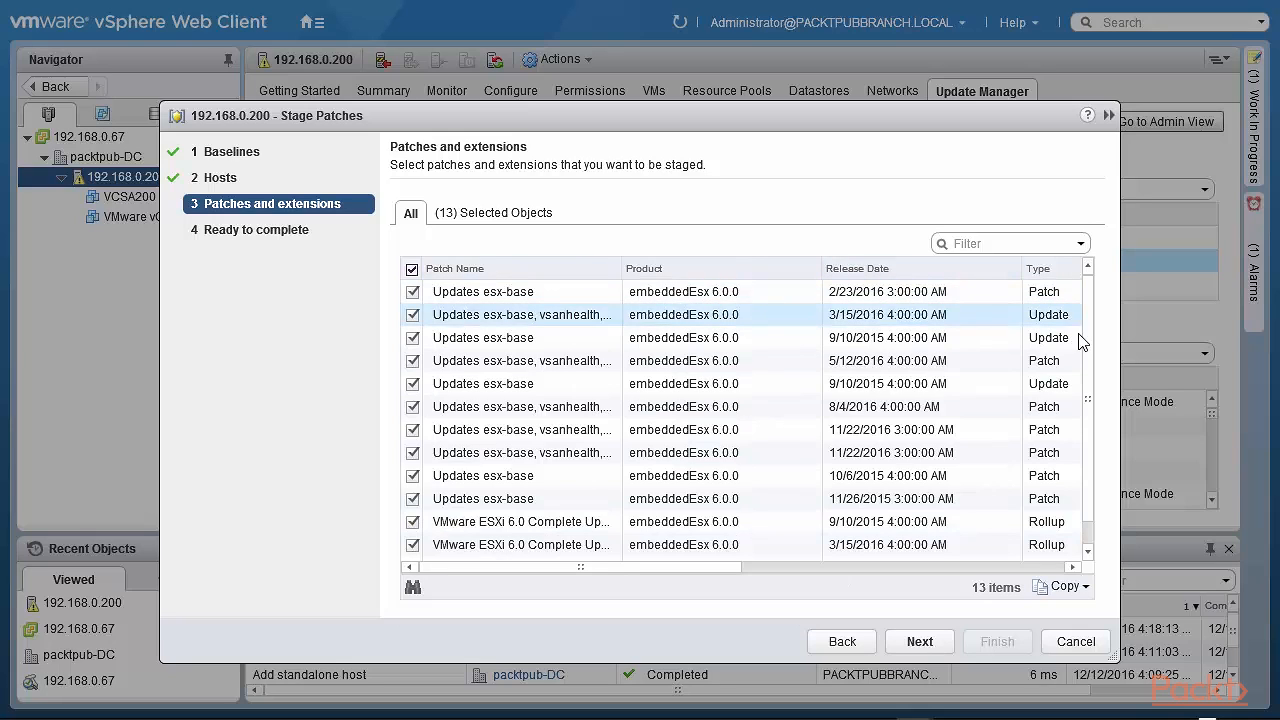
pyautogui.moveTo(1090, 428); pyautogui.dragTo(1096, 338)
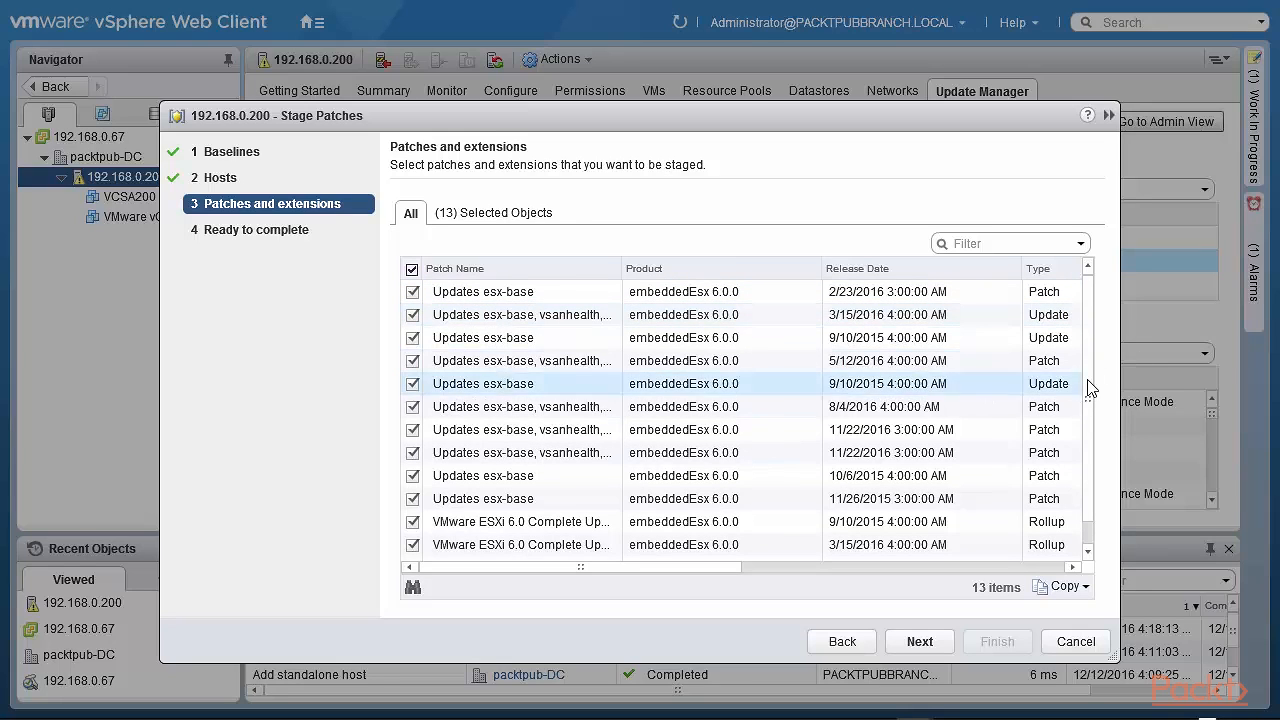
pyautogui.moveTo(1089, 386)
pyautogui.mouseDown()
pyautogui.moveTo(1095, 458)
pyautogui.moveTo(1107, 383)
pyautogui.mouseUp()
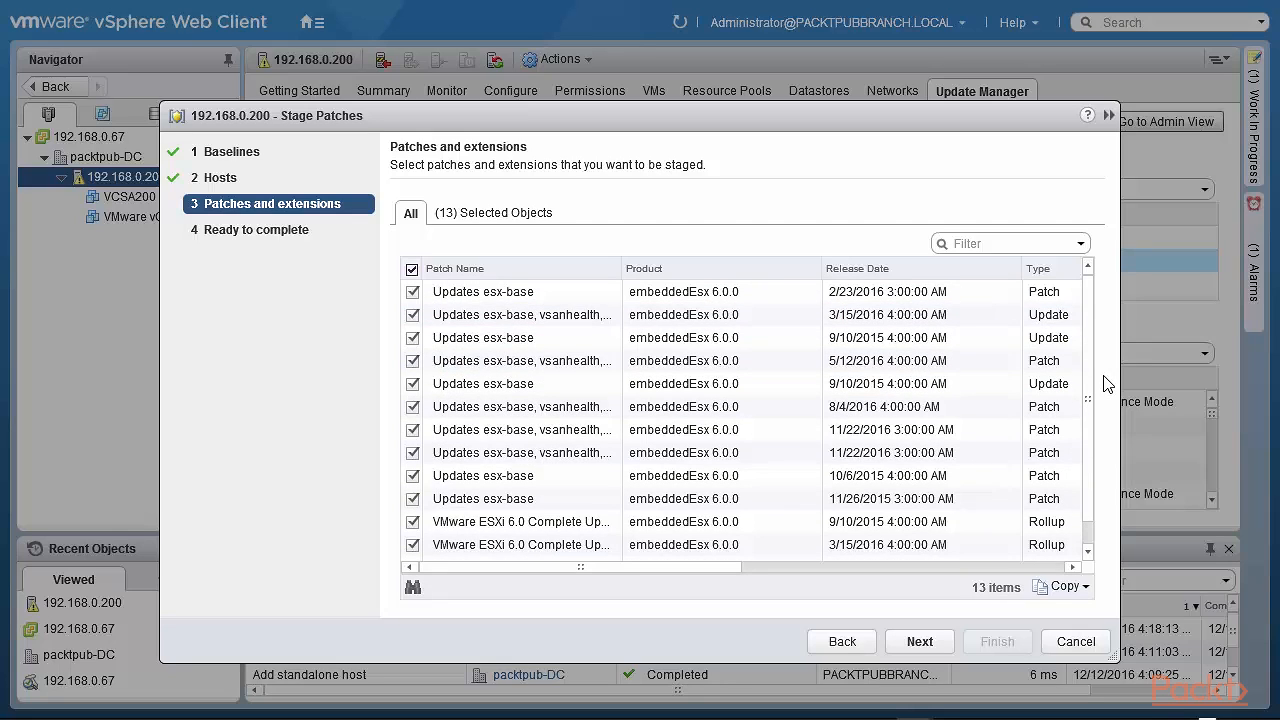
pyautogui.moveTo(1095, 440); pyautogui.dragTo(1083, 473)
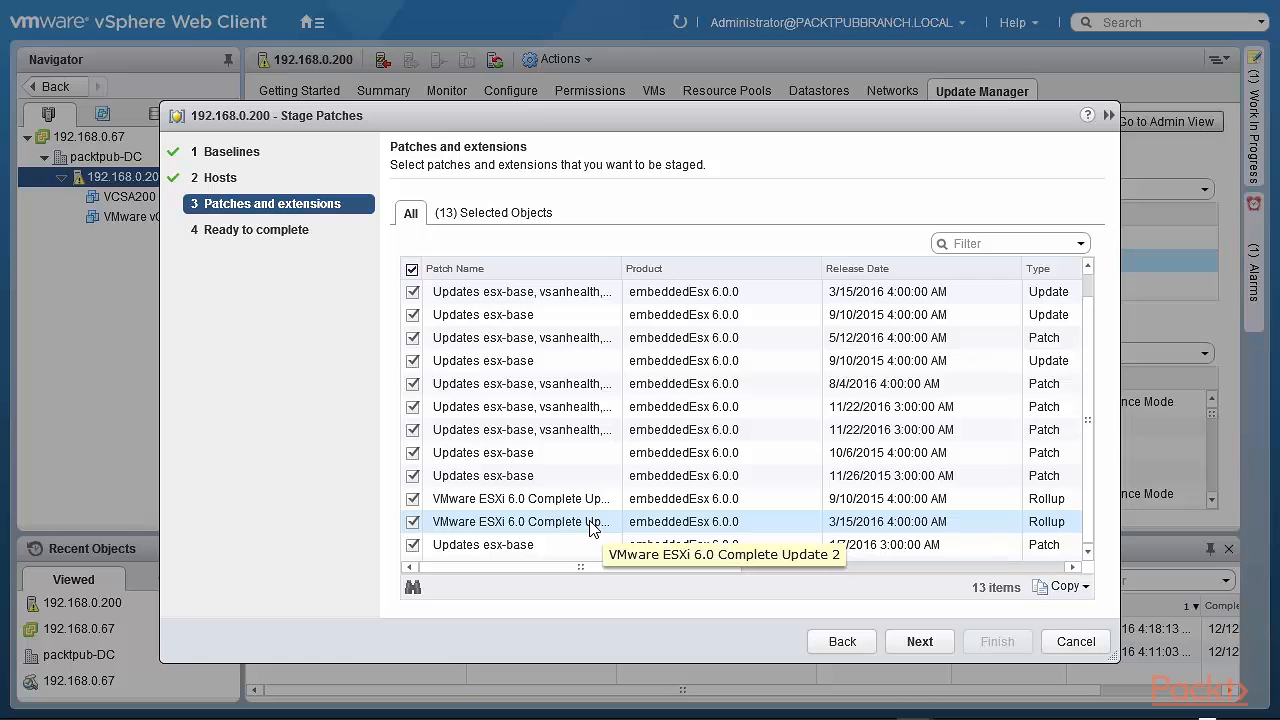
pyautogui.click(412, 522)
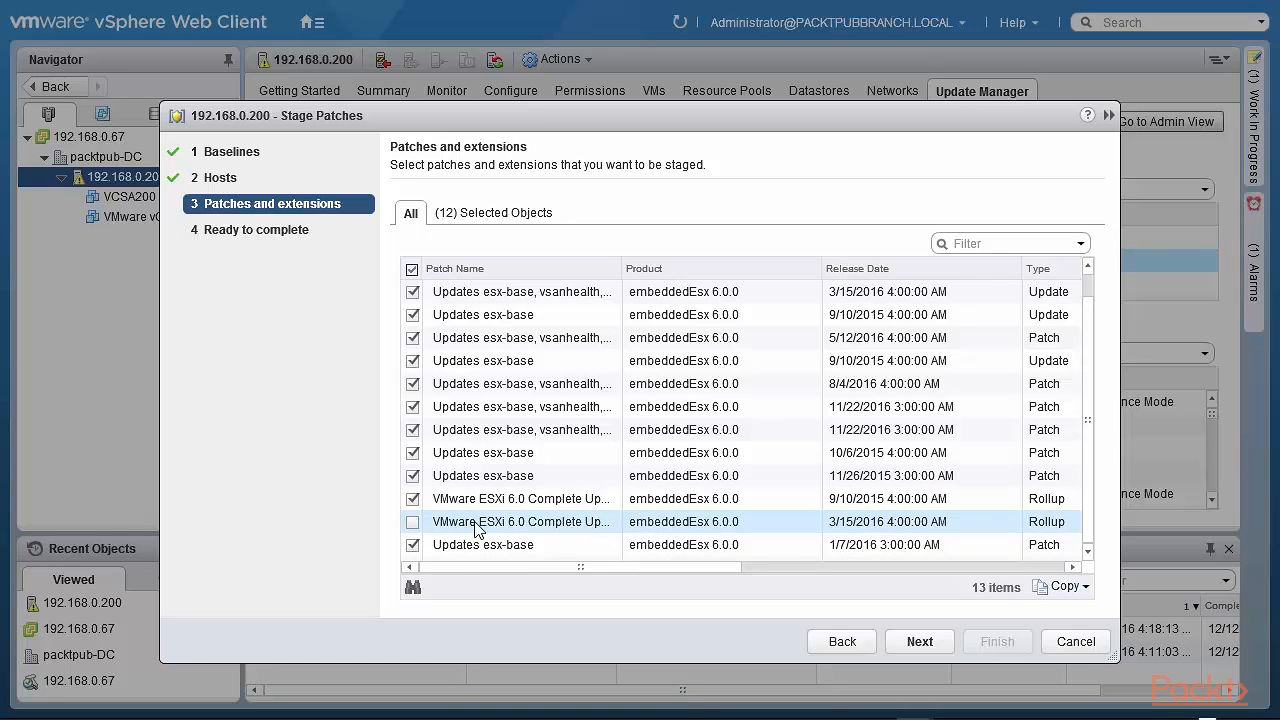
pyautogui.click(412, 522)
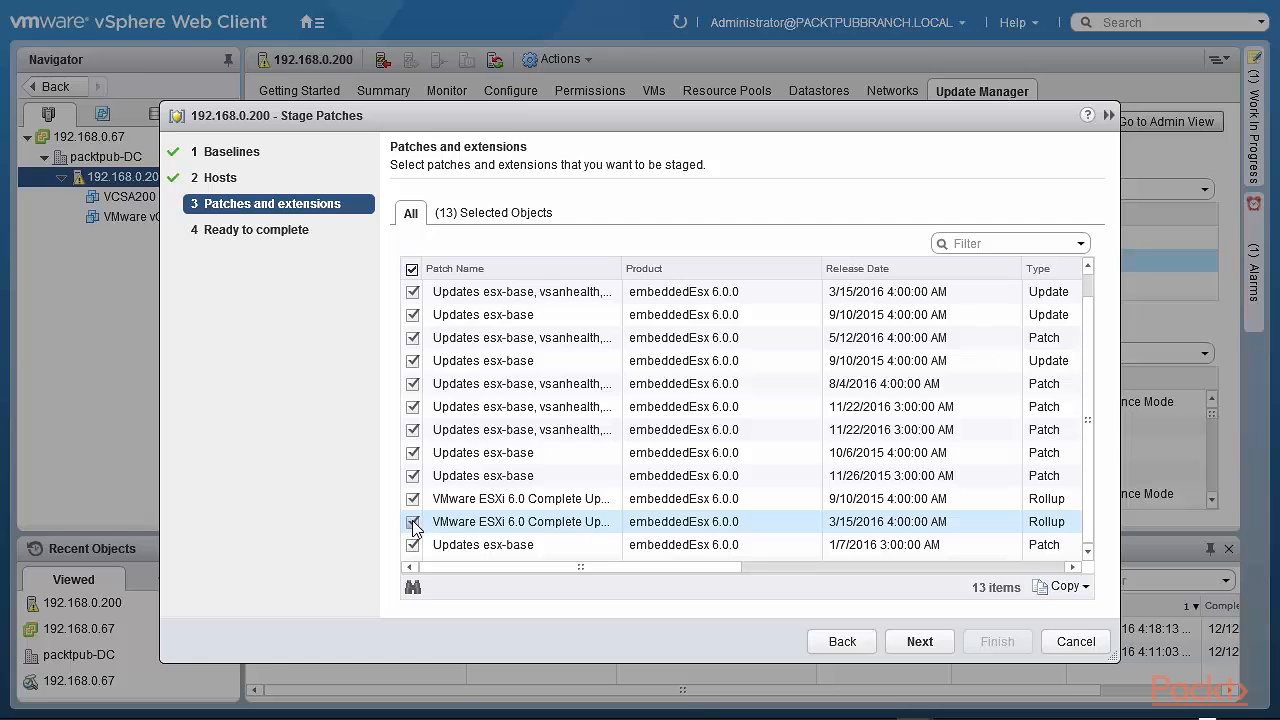
pyautogui.click(924, 648)
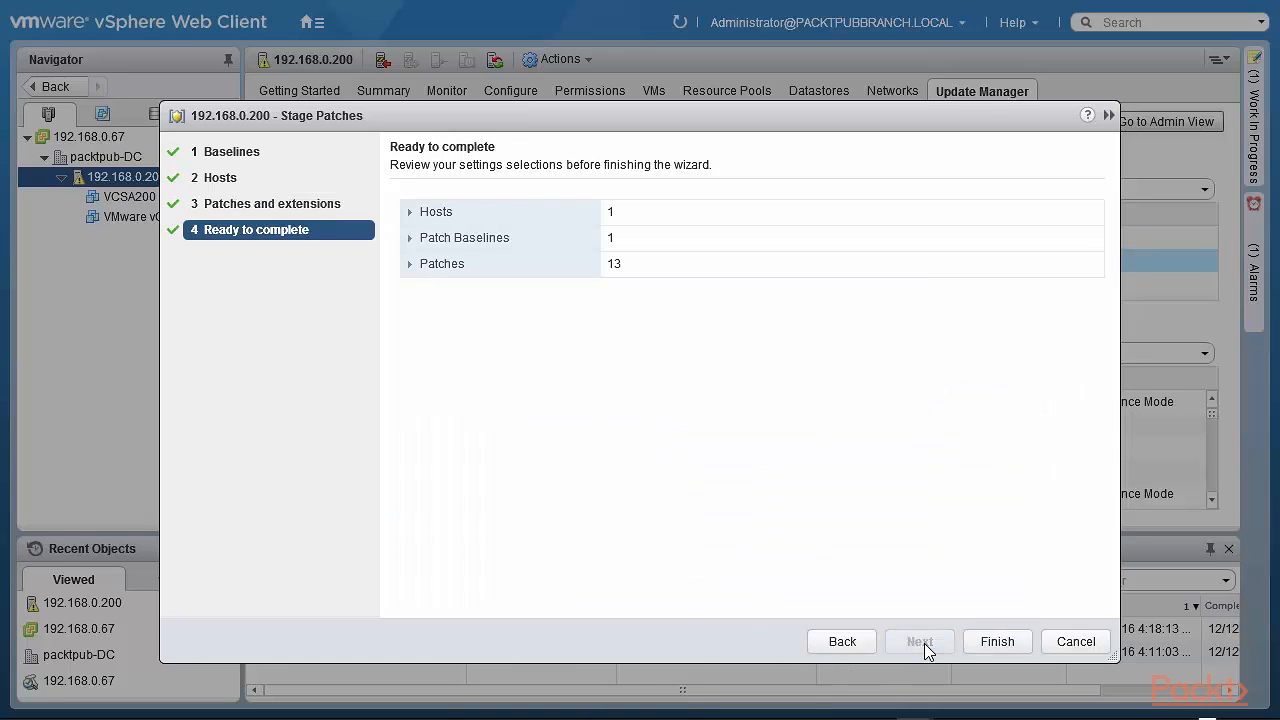
# Review the hosts, patch baselines and patches in the staging summary and start staging the patches
pyautogui.click(410, 212)
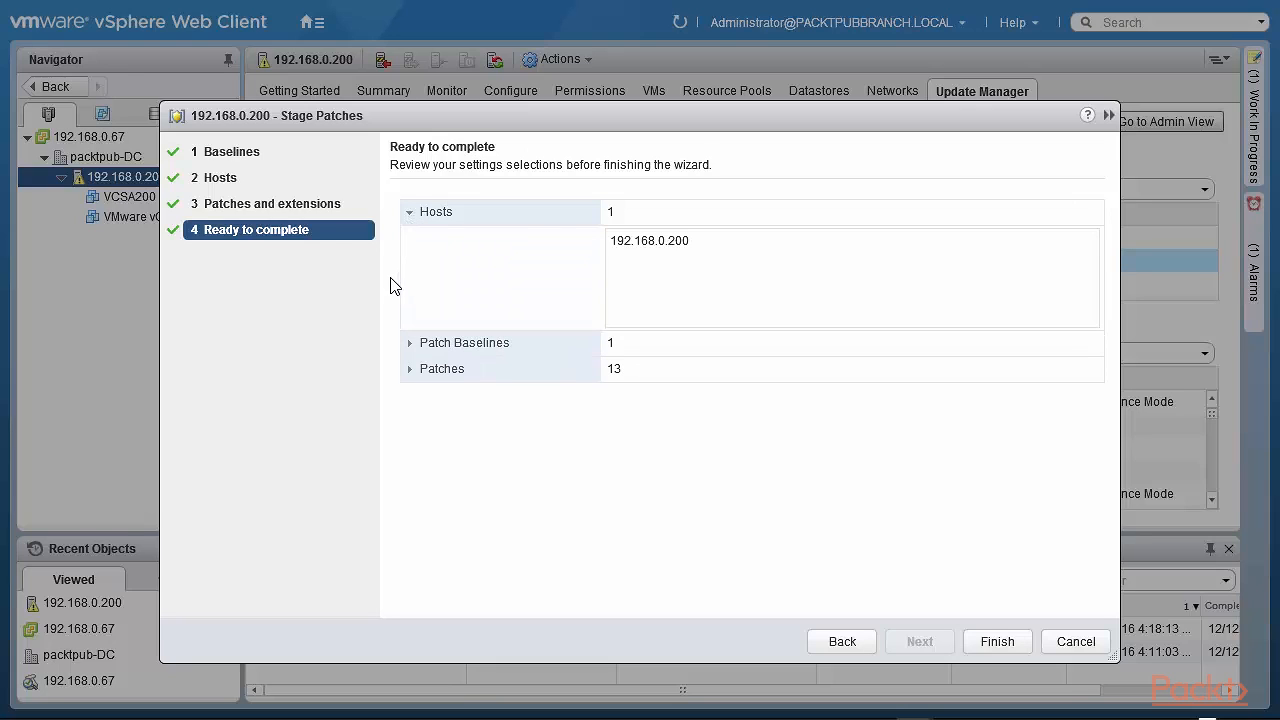
pyautogui.click(411, 346)
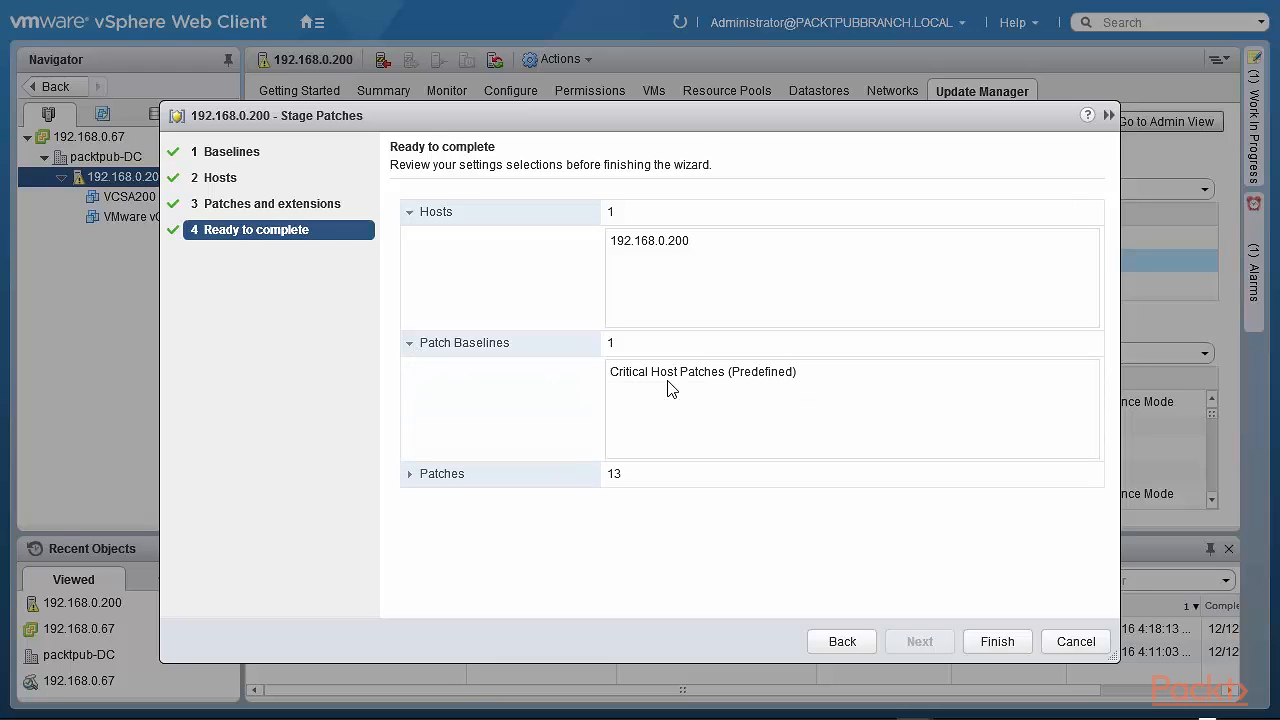
pyautogui.click(409, 476)
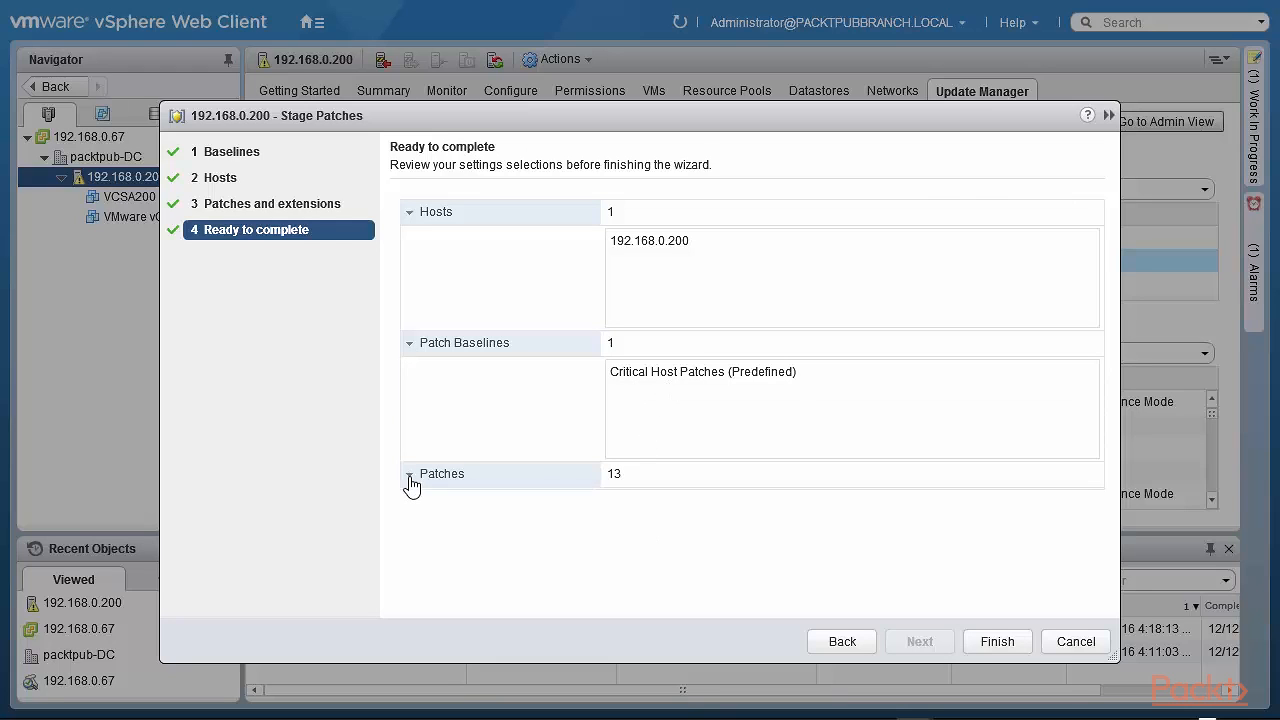
pyautogui.moveTo(1093, 519); pyautogui.dragTo(1093, 577)
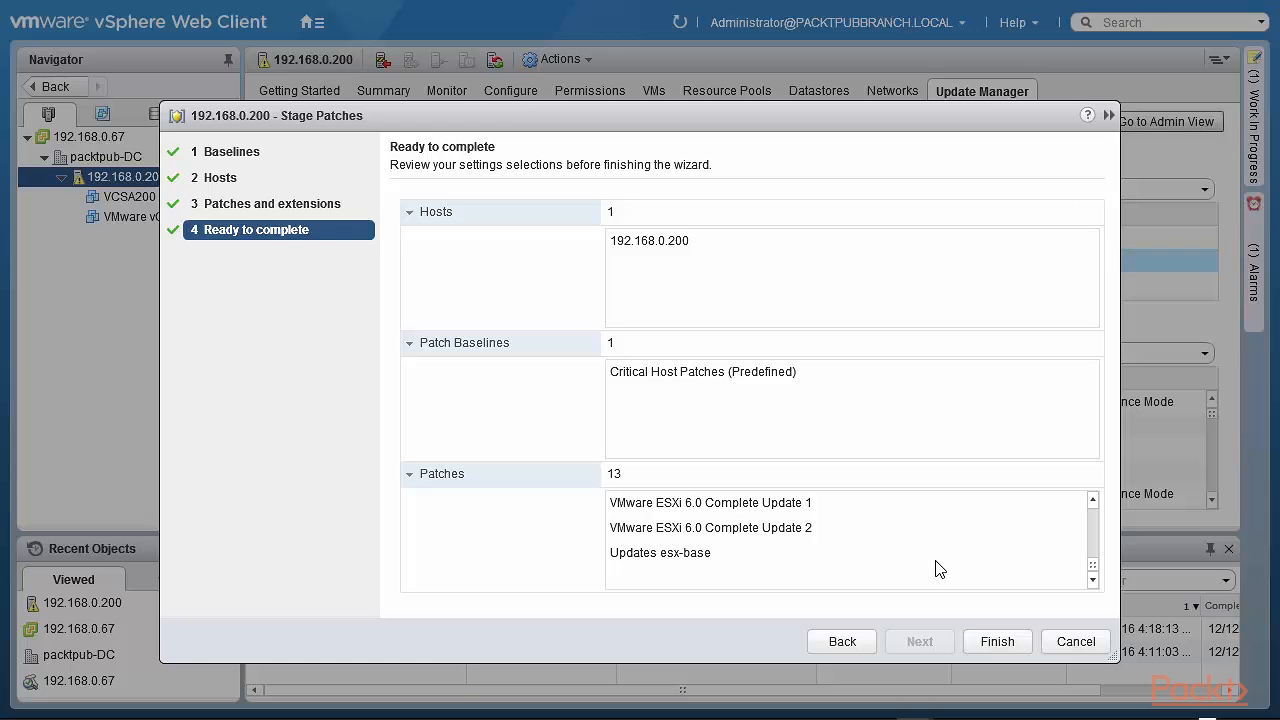
pyautogui.click(997, 641)
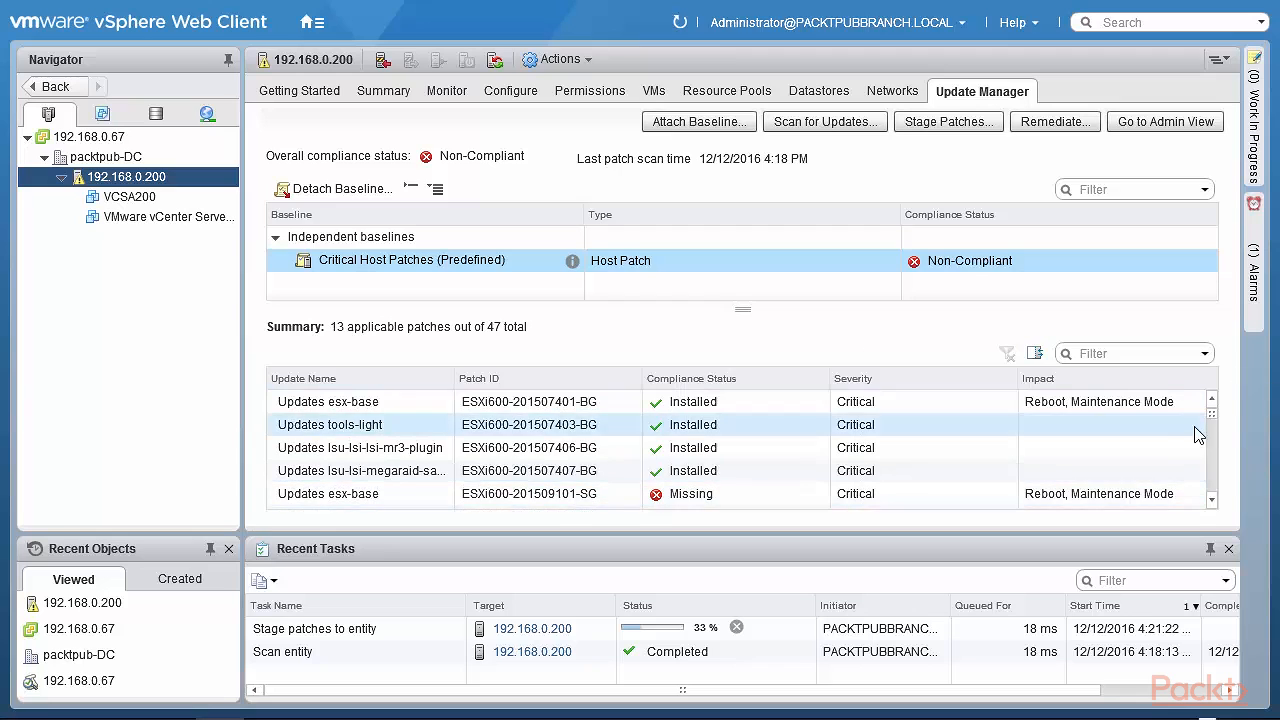
# Examine the compliance status and impact of the updates in the host's Critical Host Patches baseline
pyautogui.moveTo(1211, 414); pyautogui.dragTo(1205, 489)
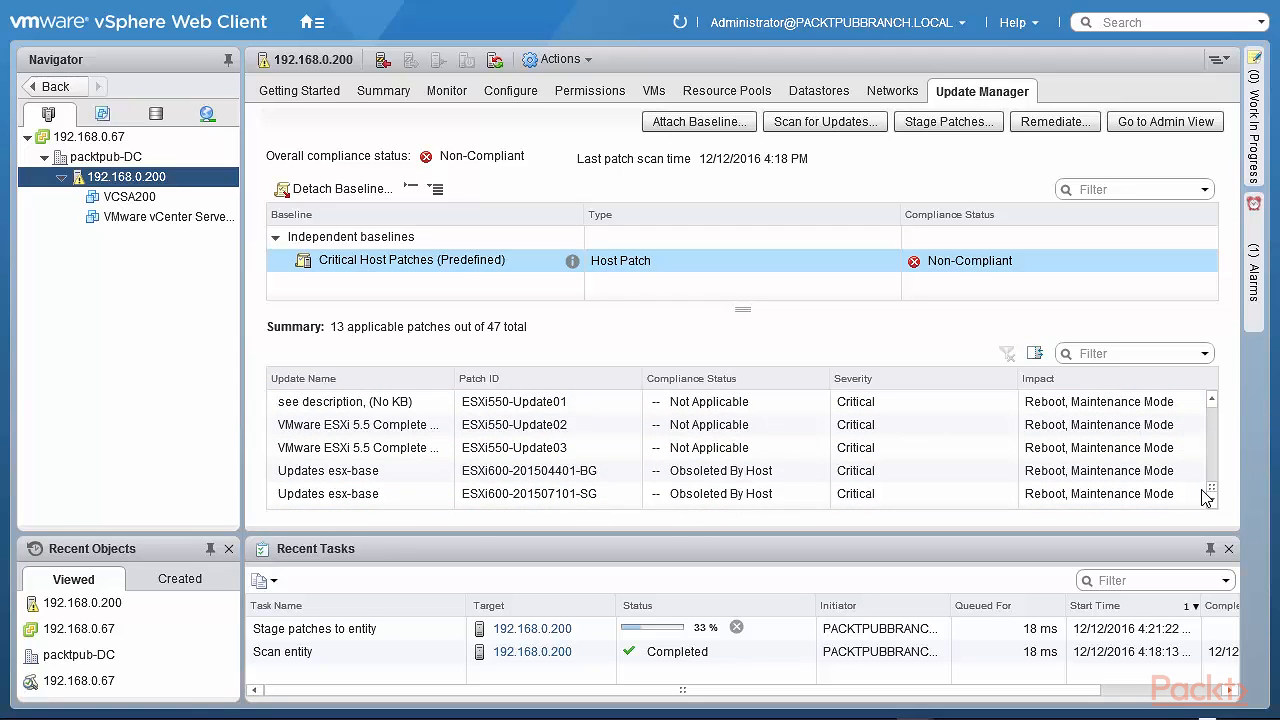
pyautogui.moveTo(1206, 486)
pyautogui.mouseDown()
pyautogui.moveTo(1214, 448)
pyautogui.moveTo(1203, 492)
pyautogui.mouseUp()
pyautogui.moveTo(1213, 494); pyautogui.dragTo(1214, 433)
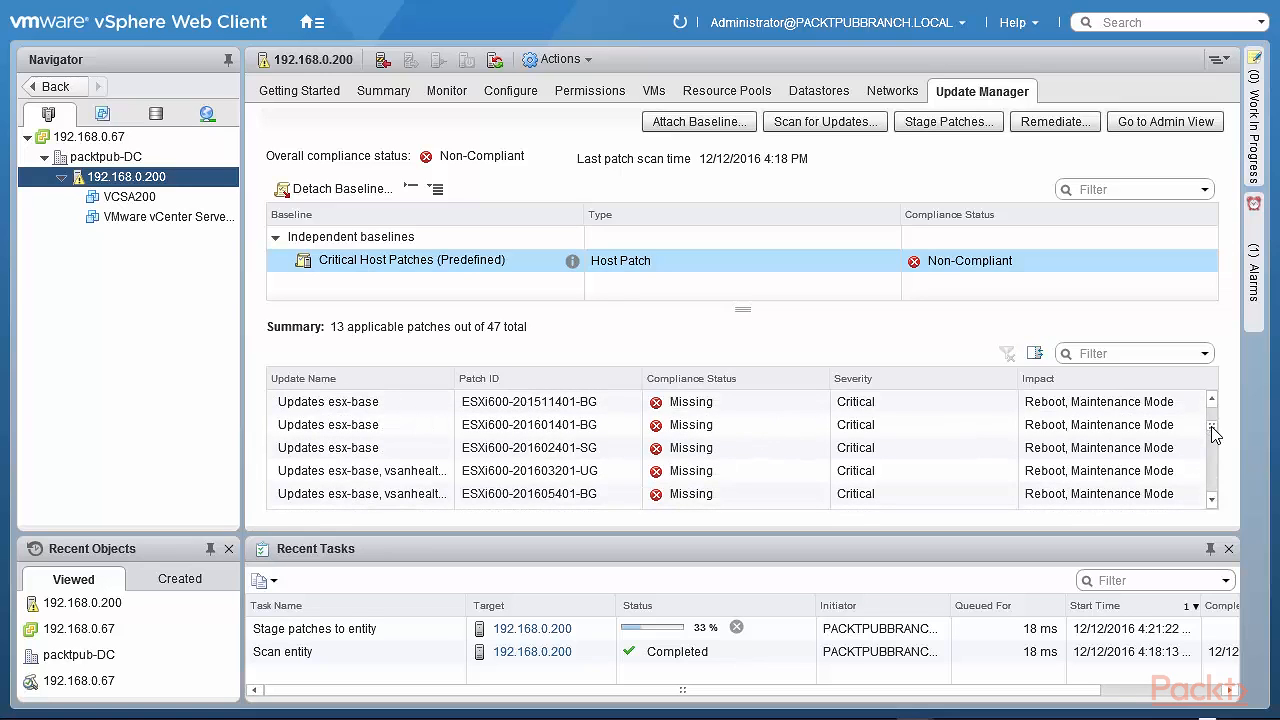
pyautogui.moveTo(1213, 432)
pyautogui.mouseDown()
pyautogui.moveTo(1211, 408)
pyautogui.moveTo(1212, 490)
pyautogui.moveTo(1213, 440)
pyautogui.mouseUp()
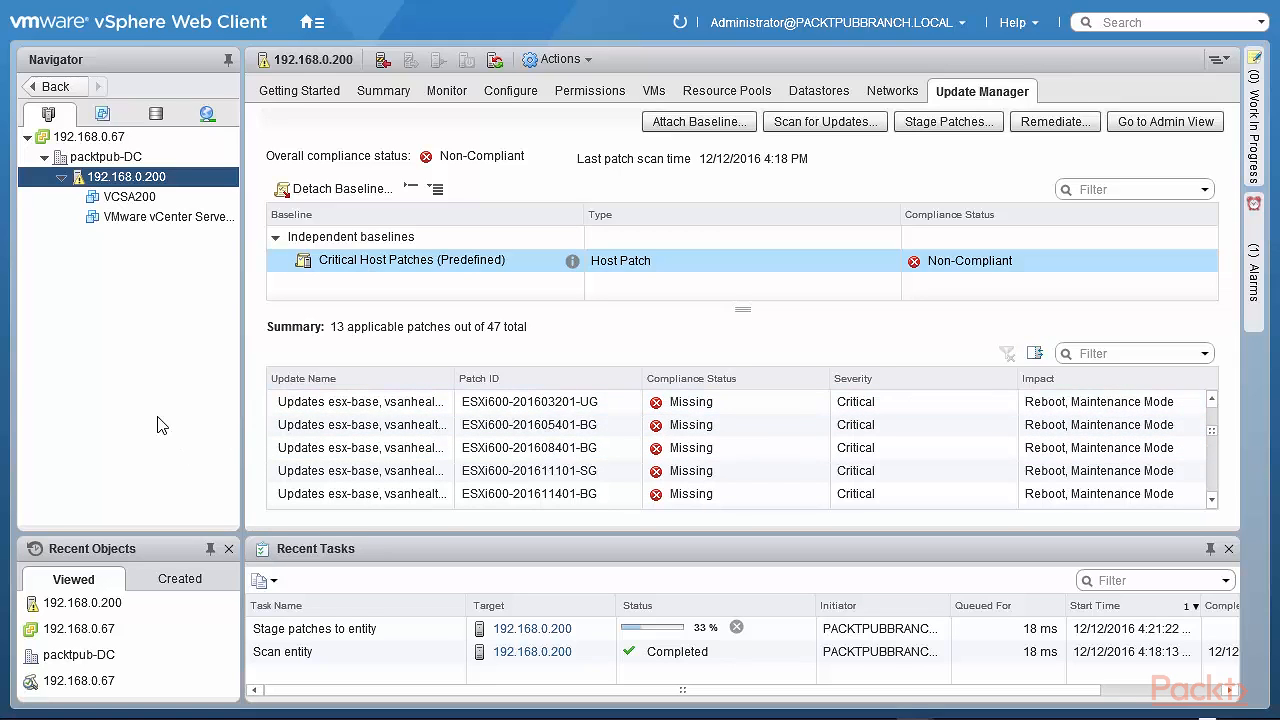
pyautogui.click(417, 659)
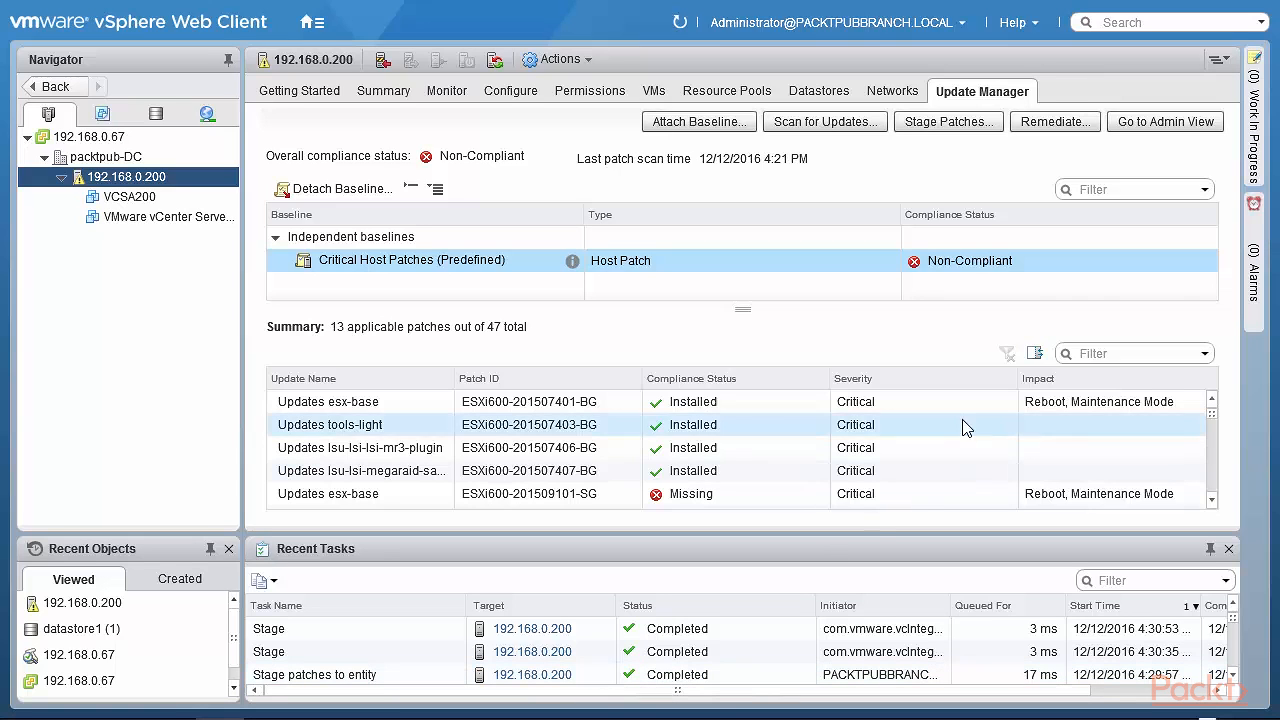
# Start remediating host 192.168.0.200 with the Critical Host Patches baseline and all listed patches selected
pyautogui.click(1062, 122)
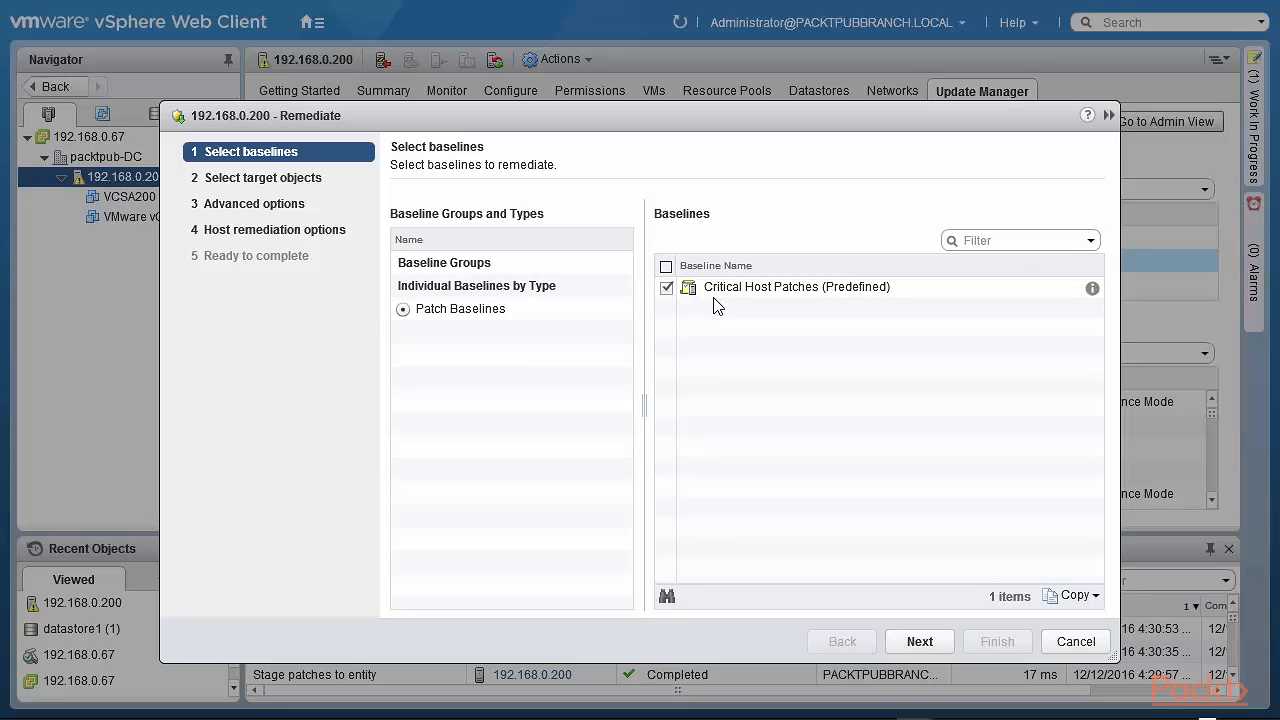
pyautogui.click(906, 645)
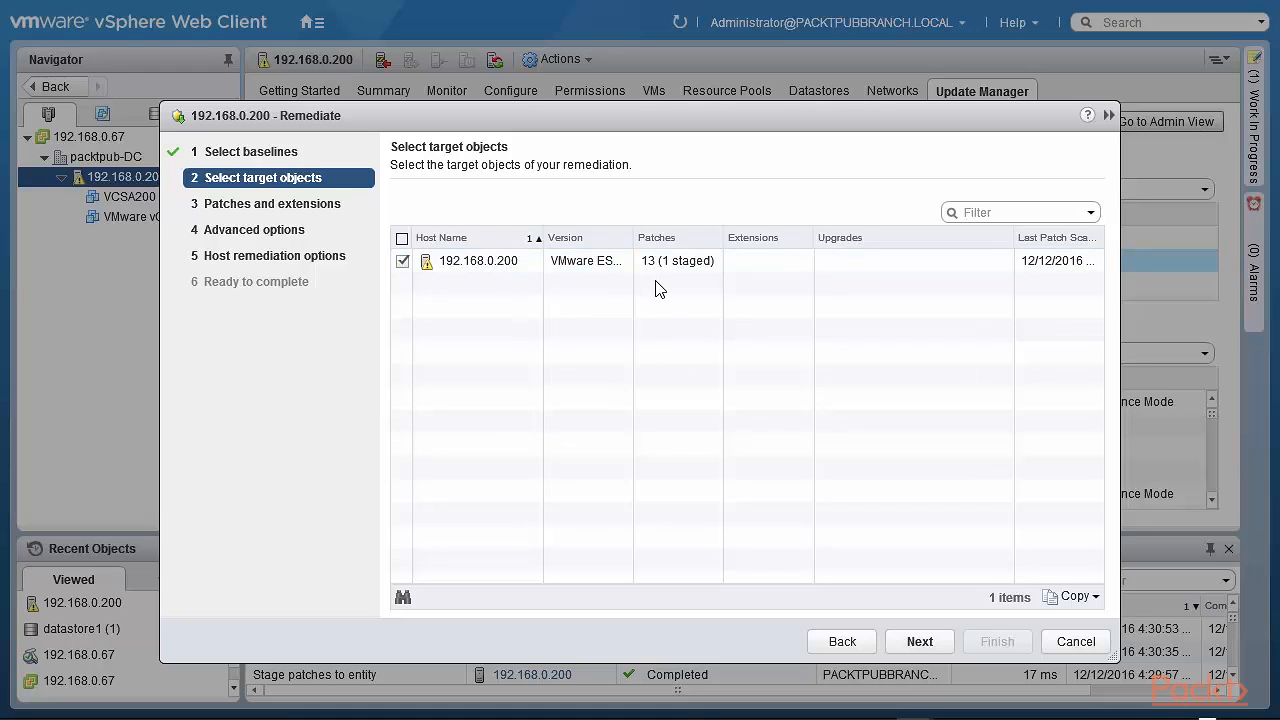
pyautogui.click(915, 645)
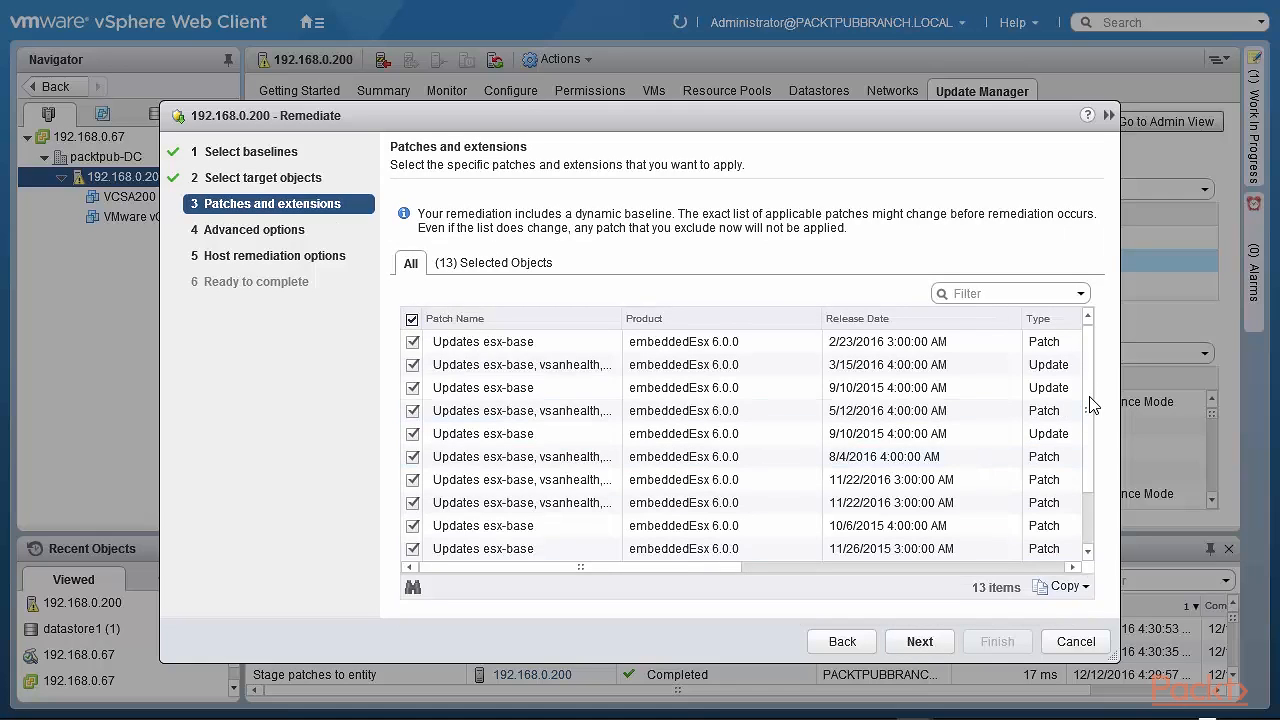
pyautogui.moveTo(1090, 430); pyautogui.dragTo(1091, 494)
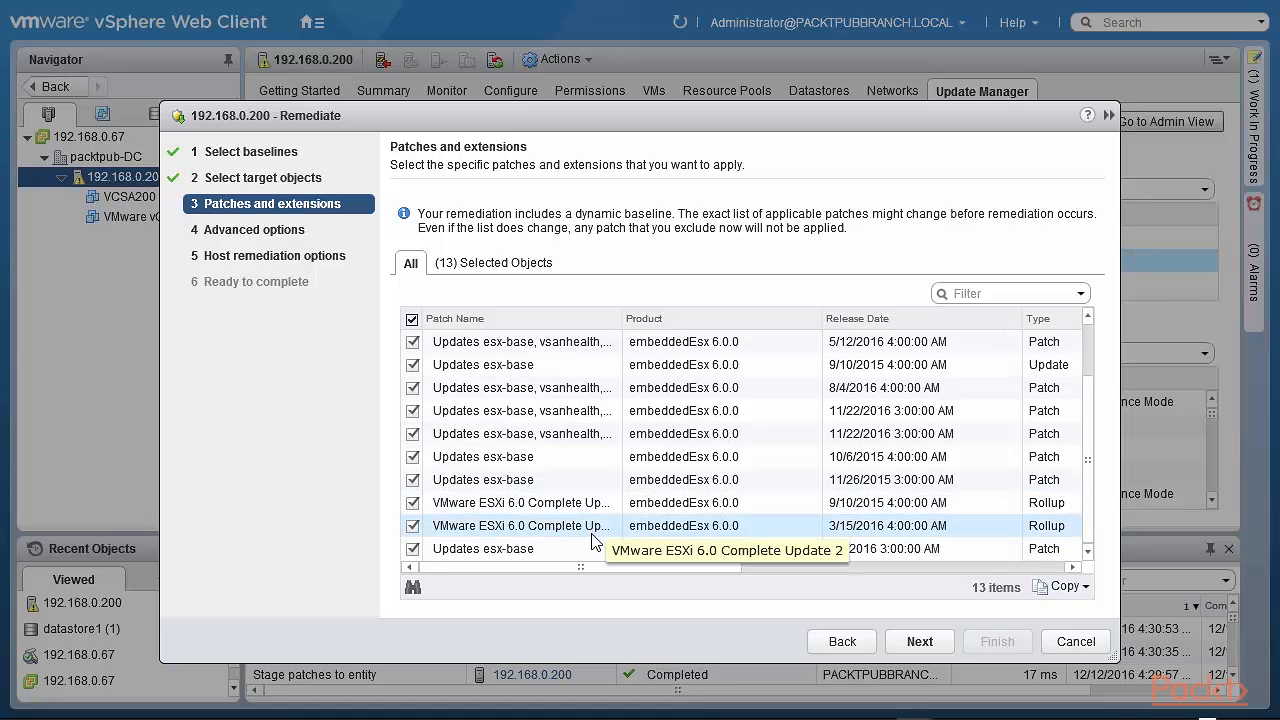
pyautogui.click(920, 643)
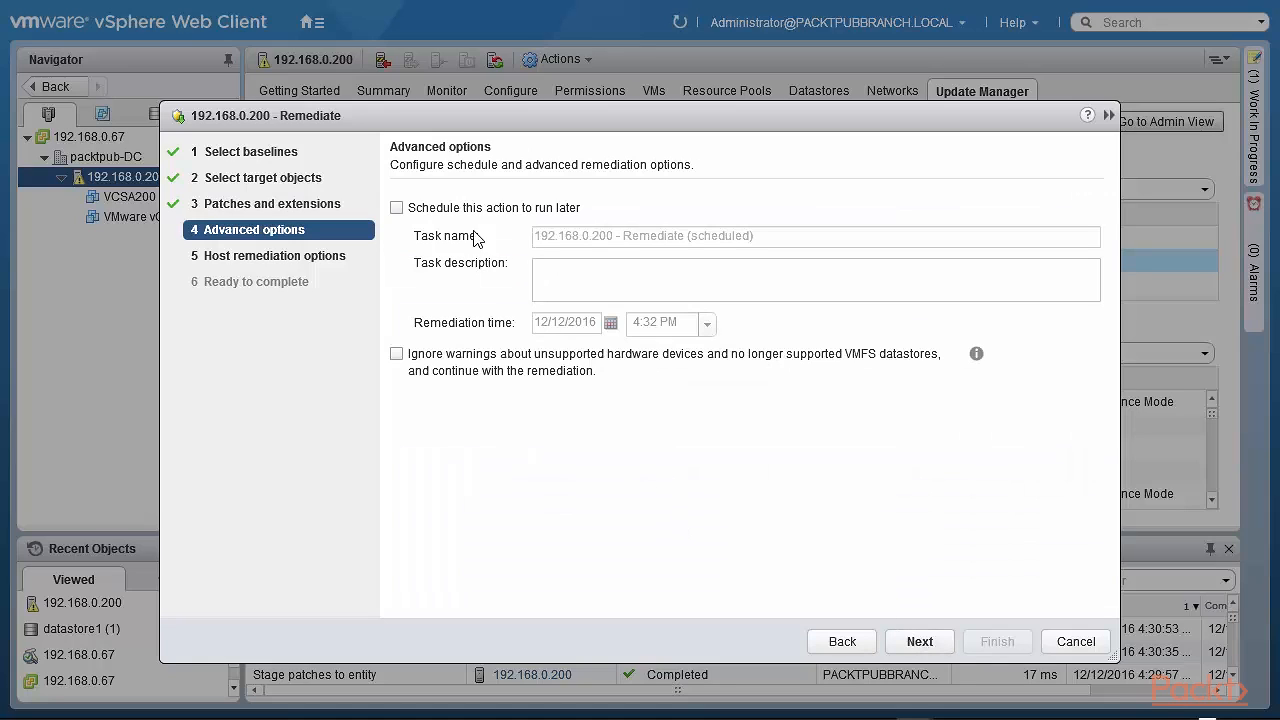
# Leave the remediation unscheduled, check the information on ignoring hardware and VMFS datastore warnings, and accept the advanced options
pyautogui.click(397, 210)
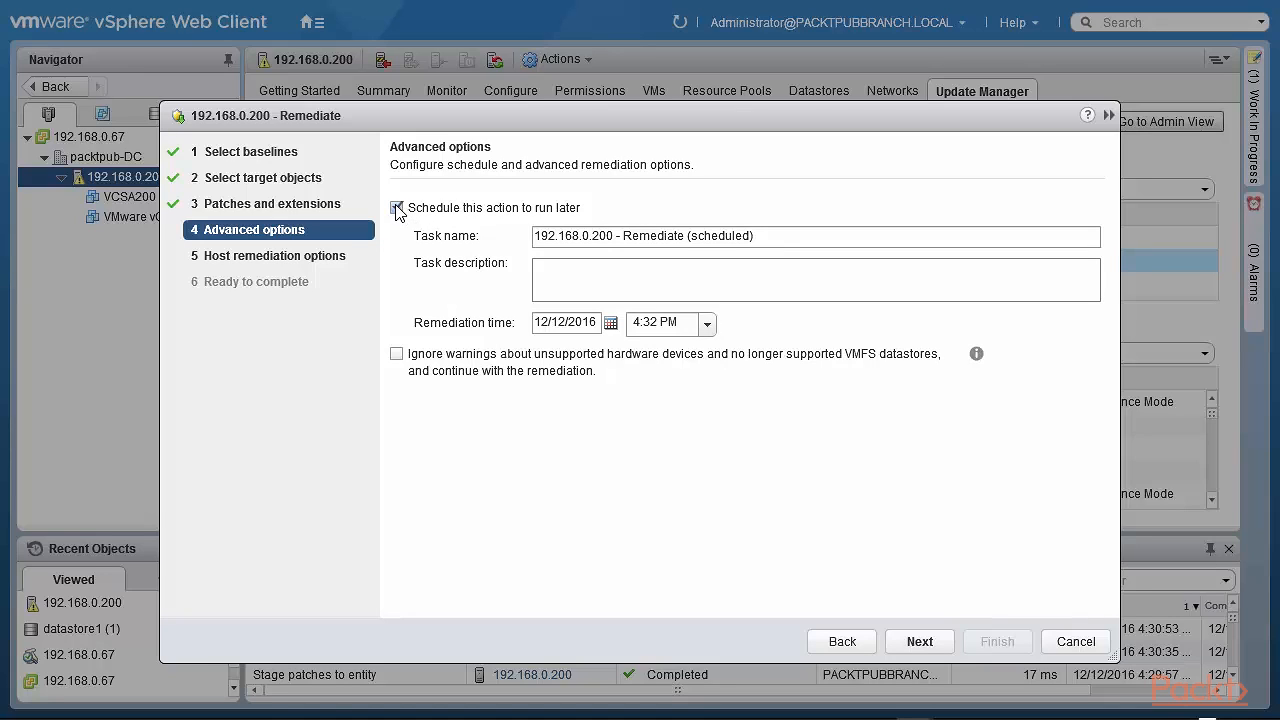
pyautogui.click(397, 209)
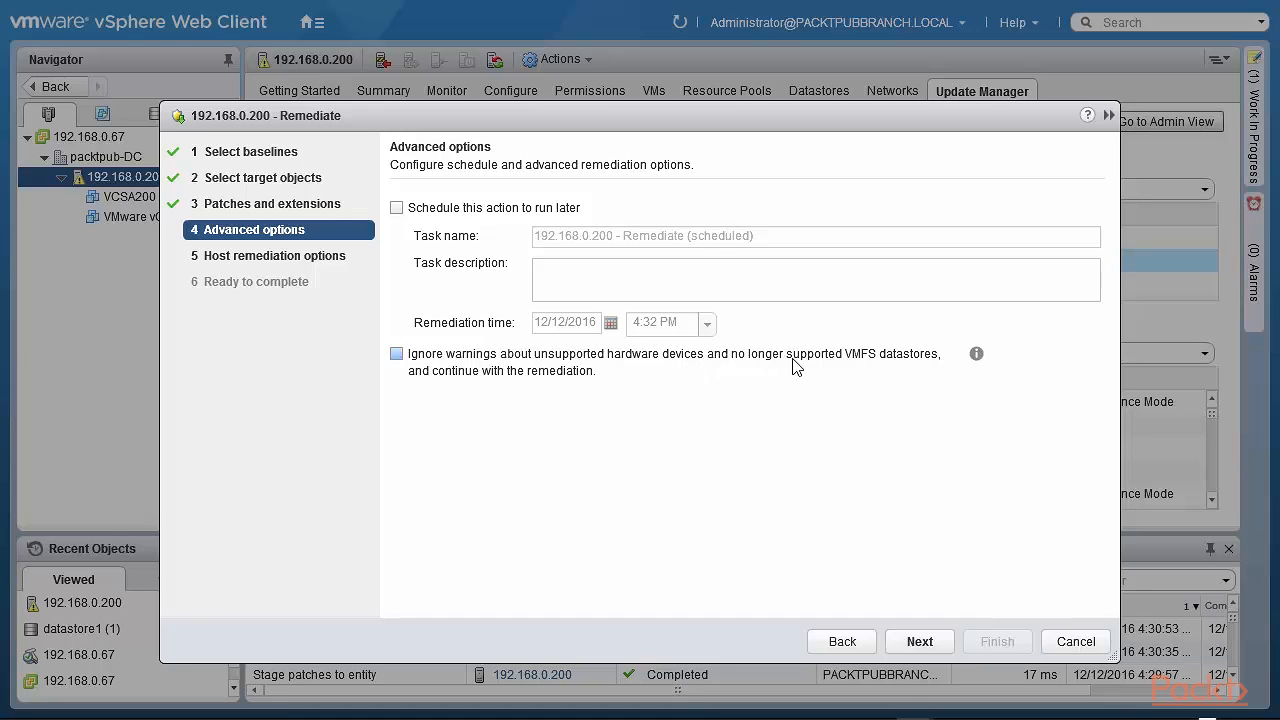
pyautogui.click(977, 357)
pyautogui.click(917, 651)
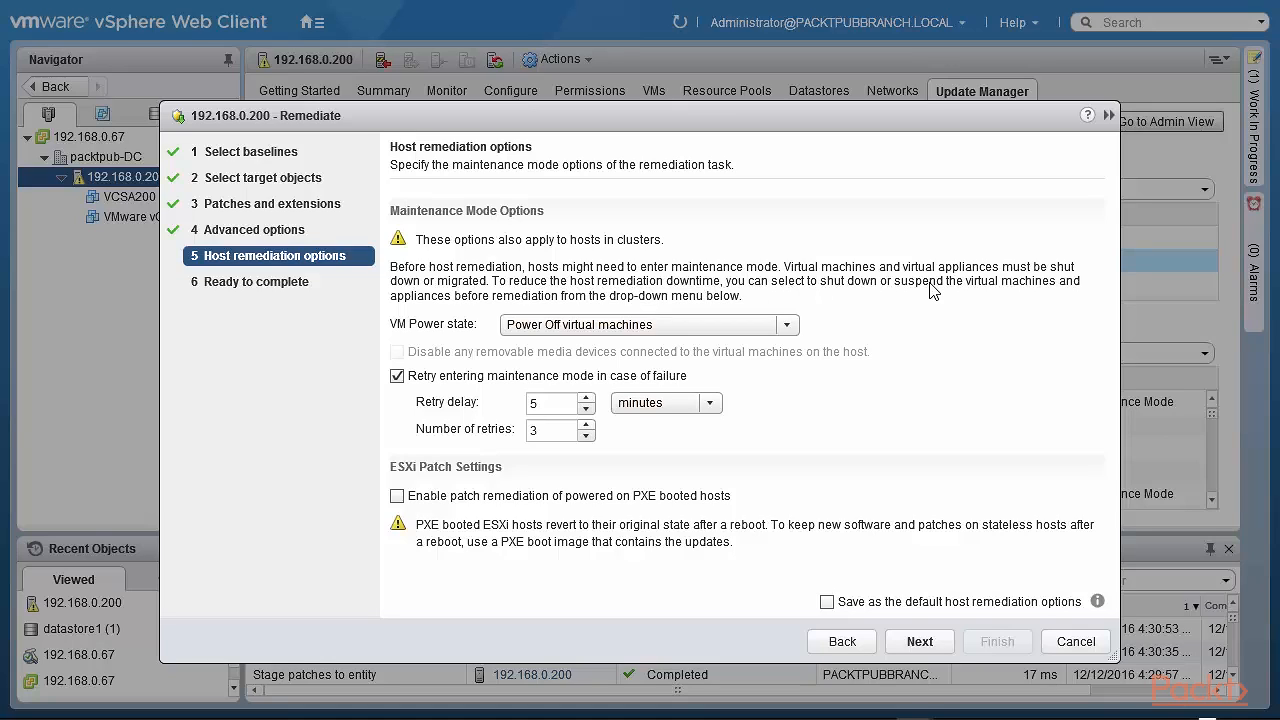
# Examine the available VM power state choices for host remediation, keeping Power Off virtual machines
pyautogui.click(787, 326)
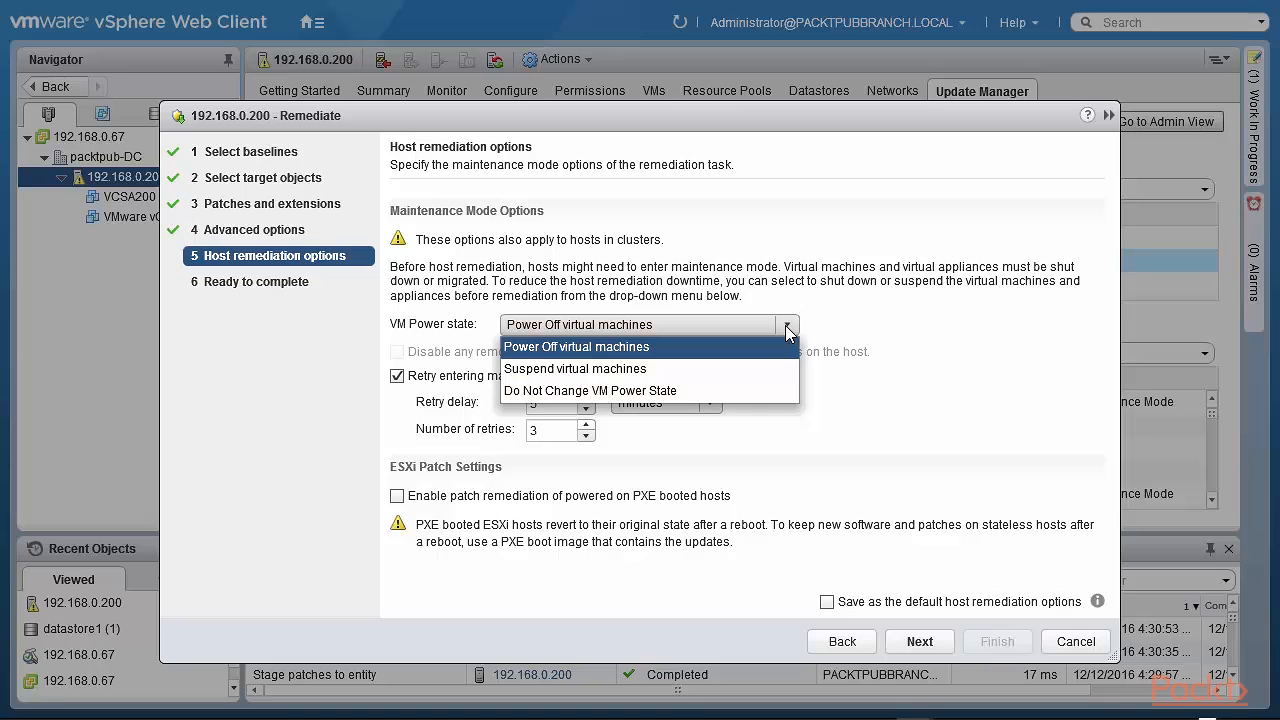
pyautogui.click(789, 328)
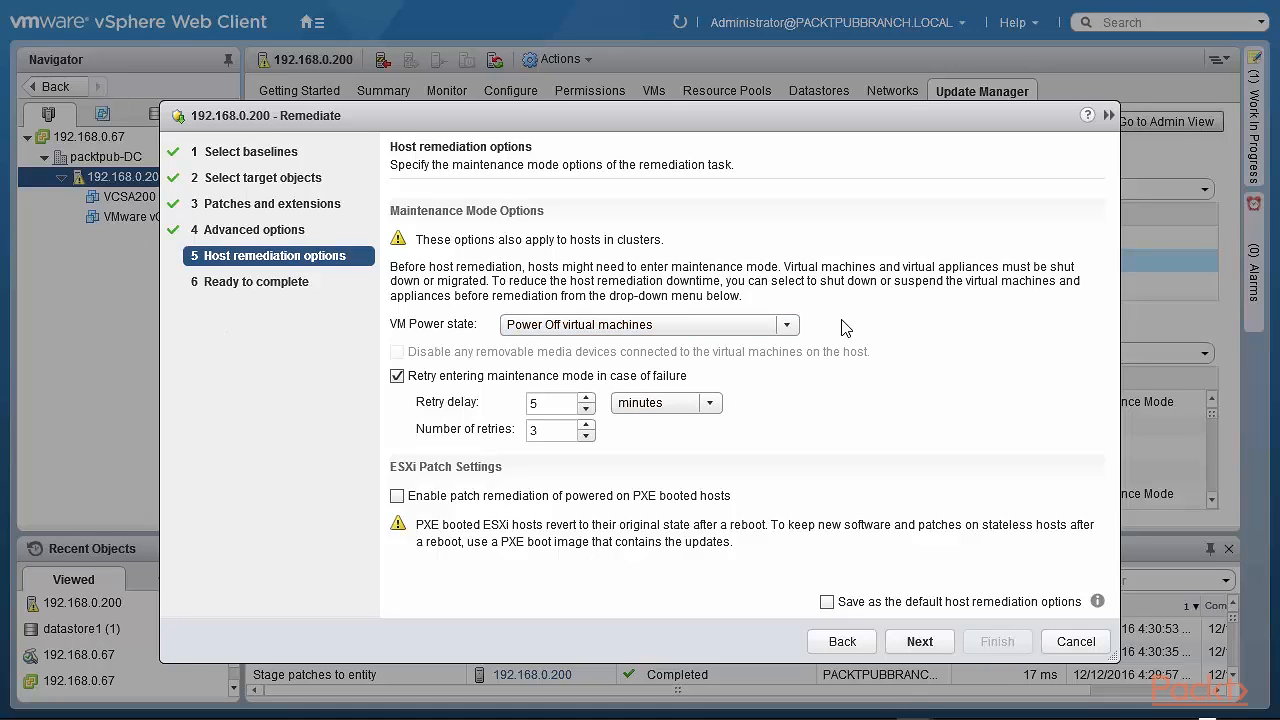
pyautogui.click(788, 326)
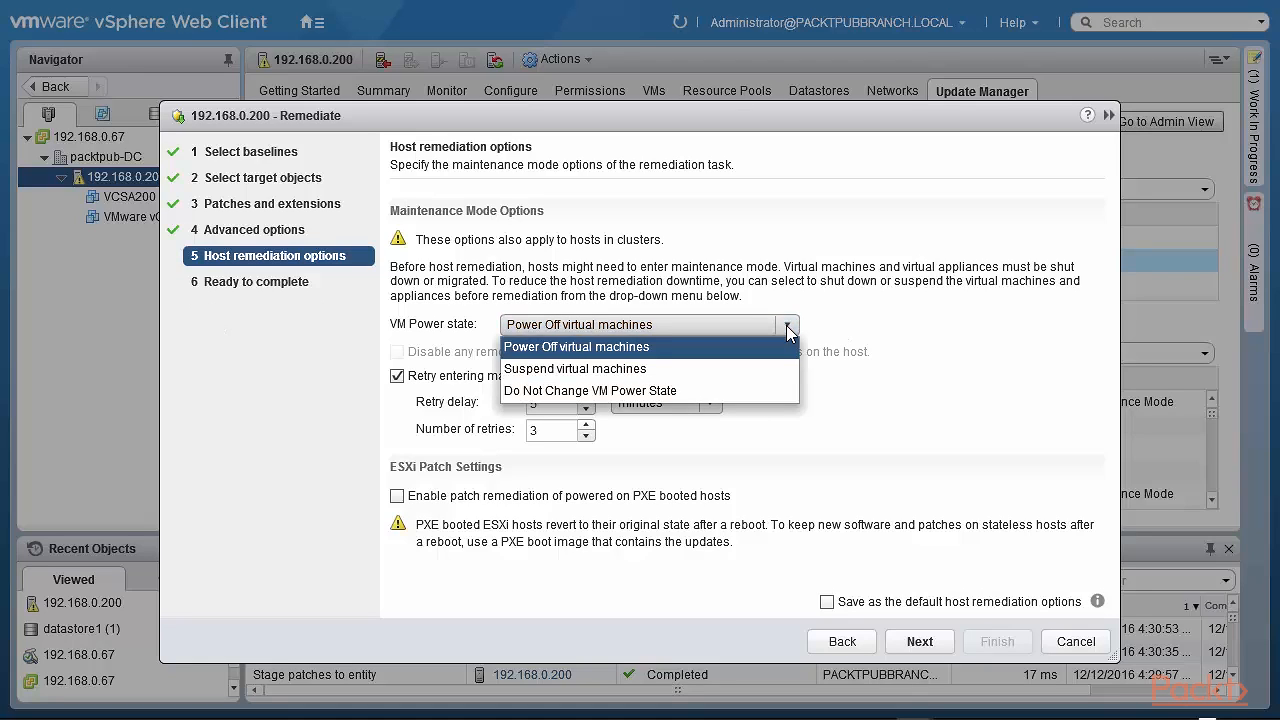
pyautogui.click(903, 326)
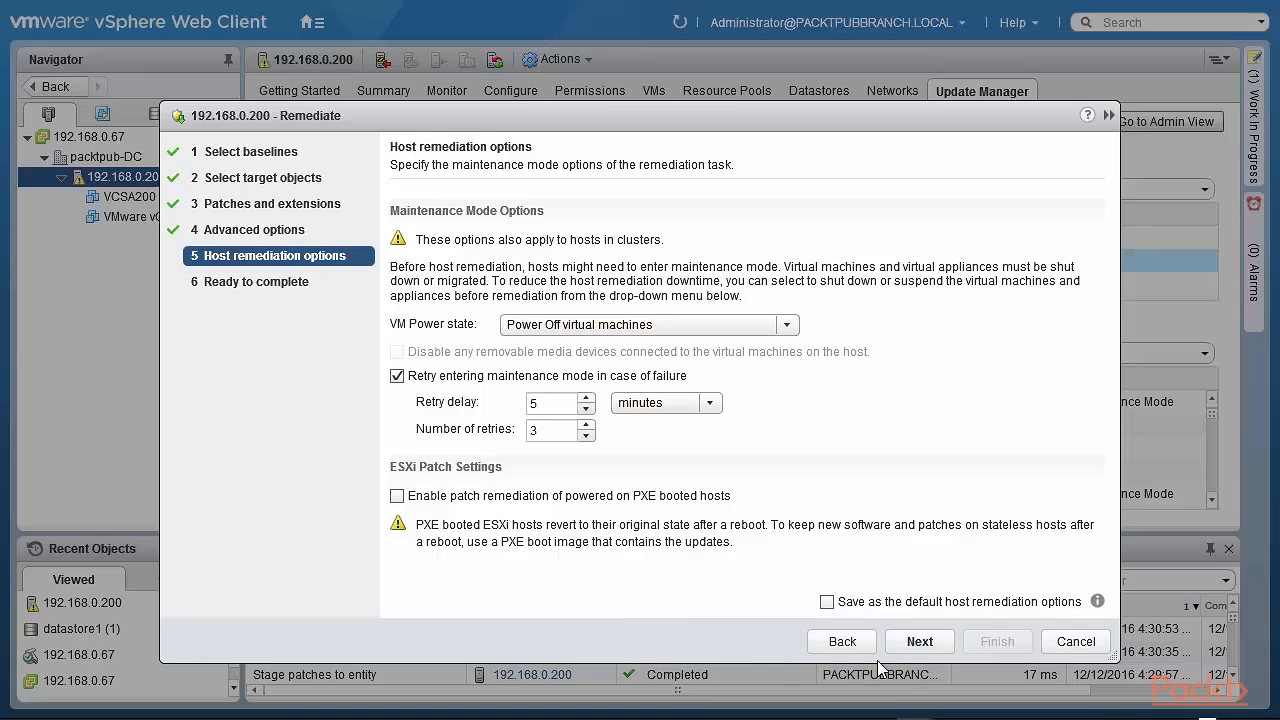
# Accept the host remediation options, review the summary's patch baselines and target hosts, and run the remediation of host 192.168.0.200
pyautogui.click(920, 642)
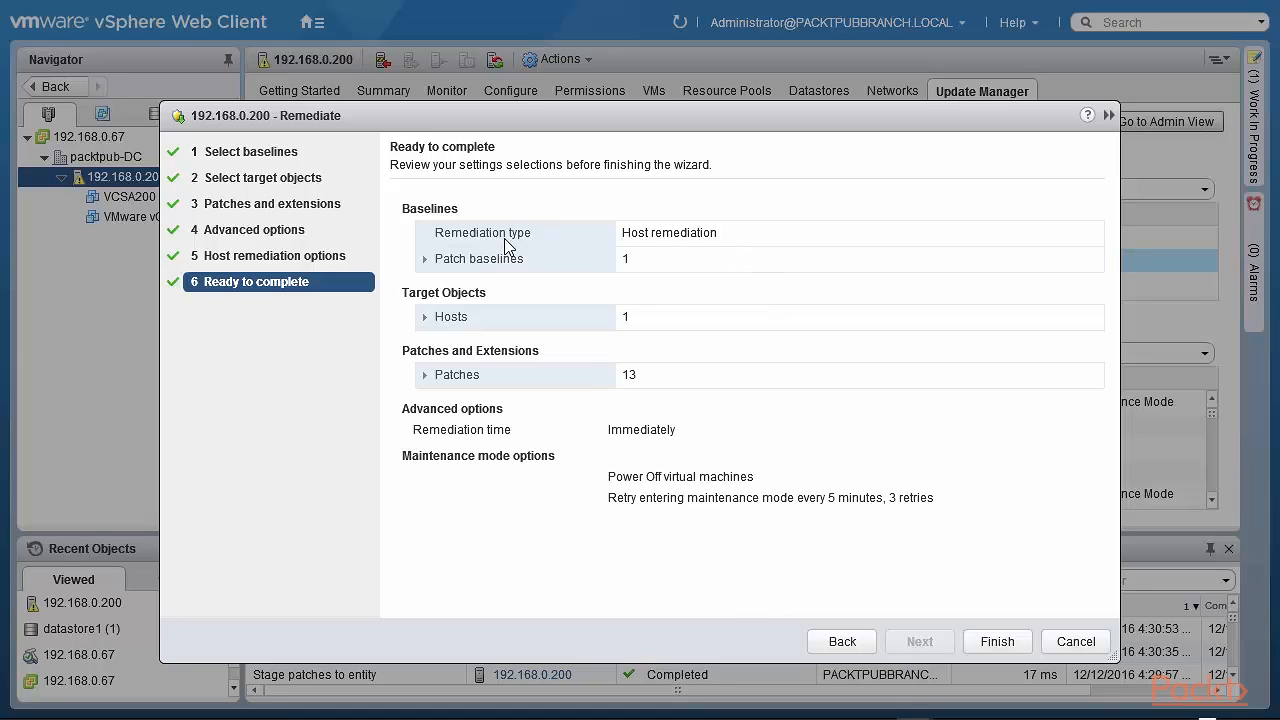
pyautogui.click(425, 265)
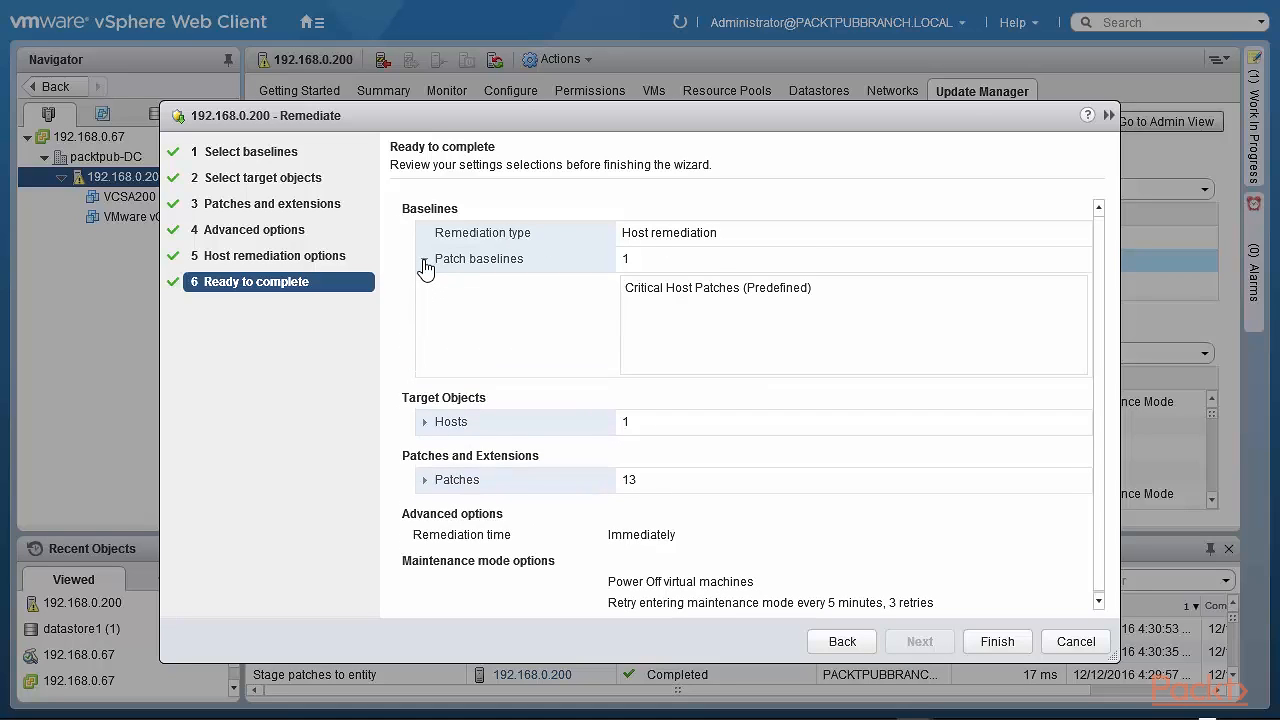
pyautogui.click(424, 260)
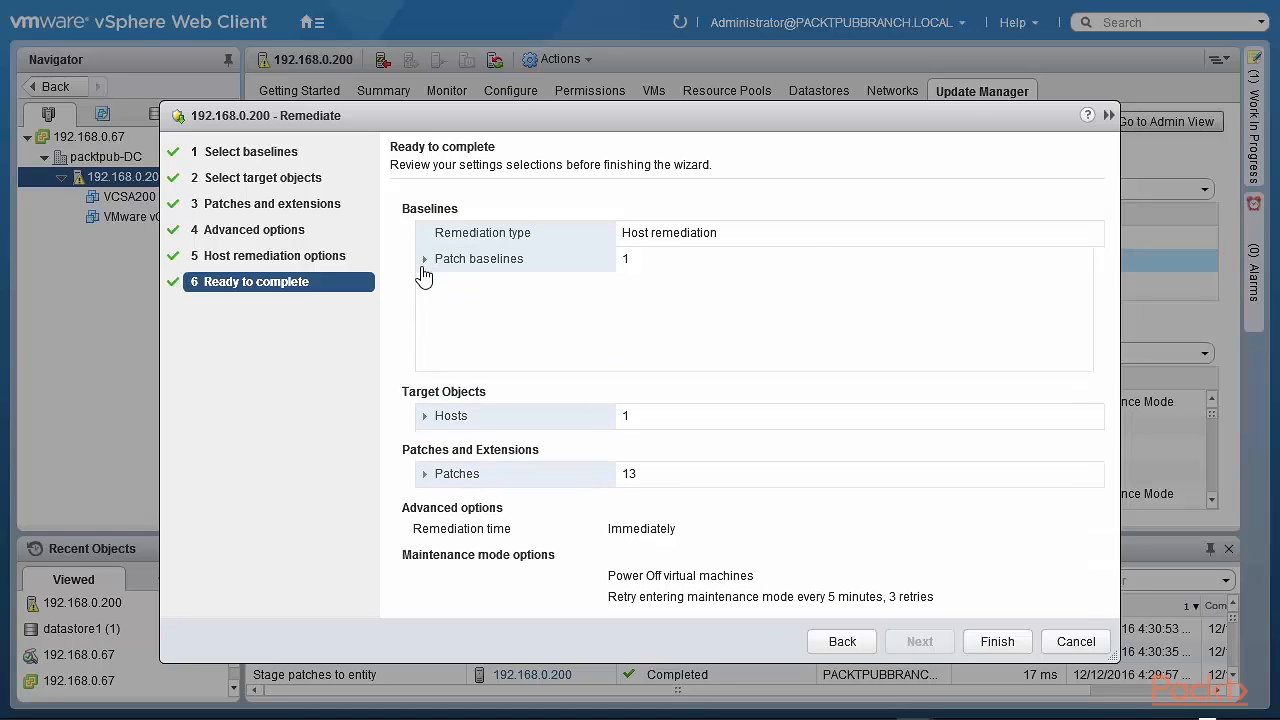
pyautogui.click(425, 318)
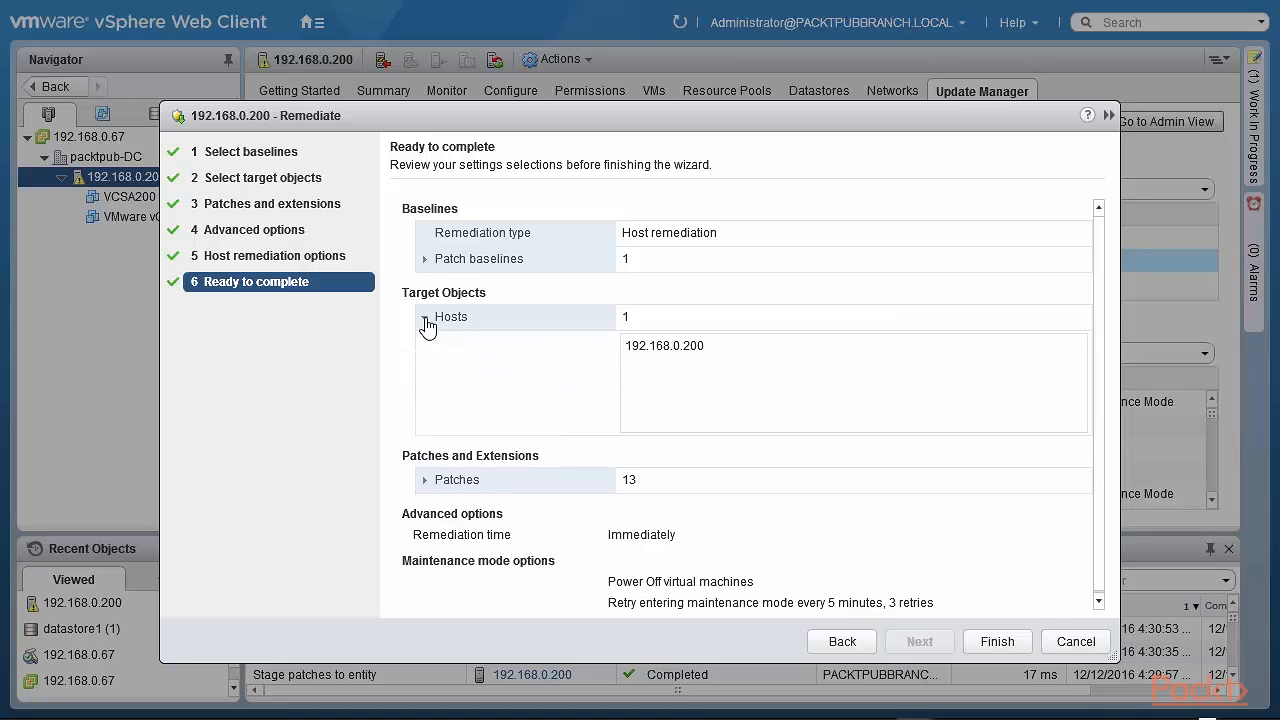
pyautogui.click(425, 319)
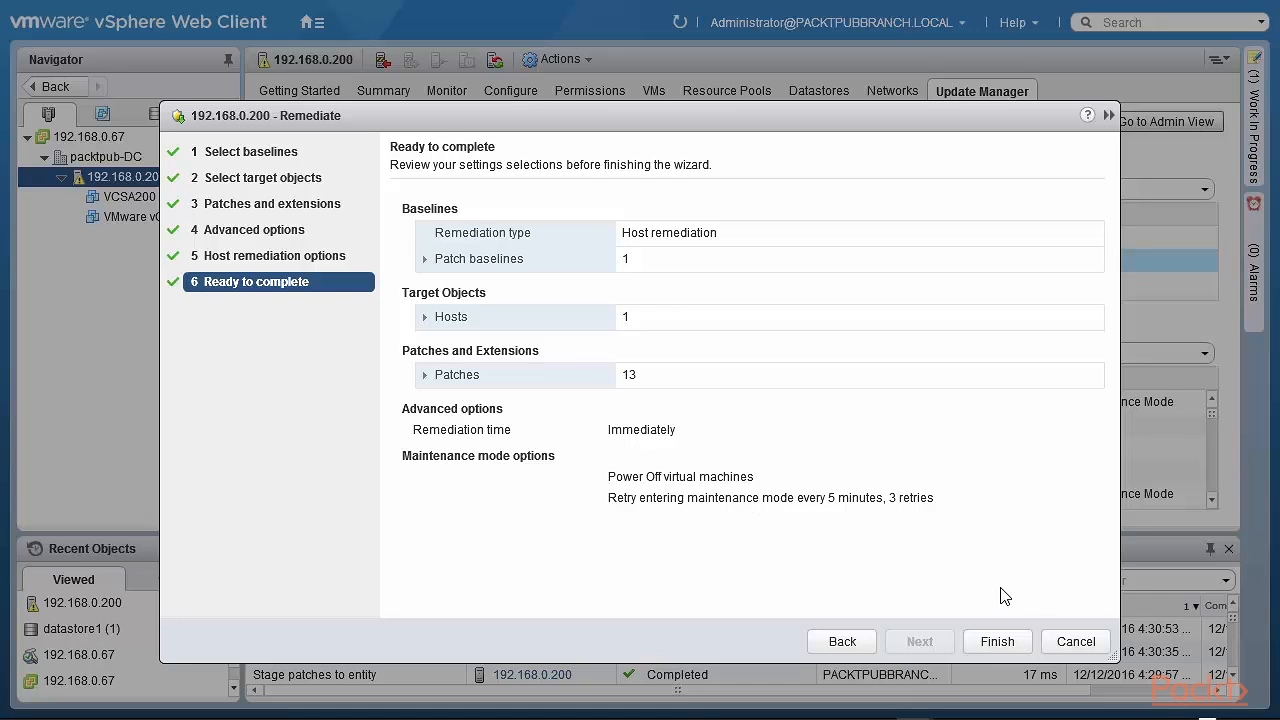
pyautogui.click(1007, 645)
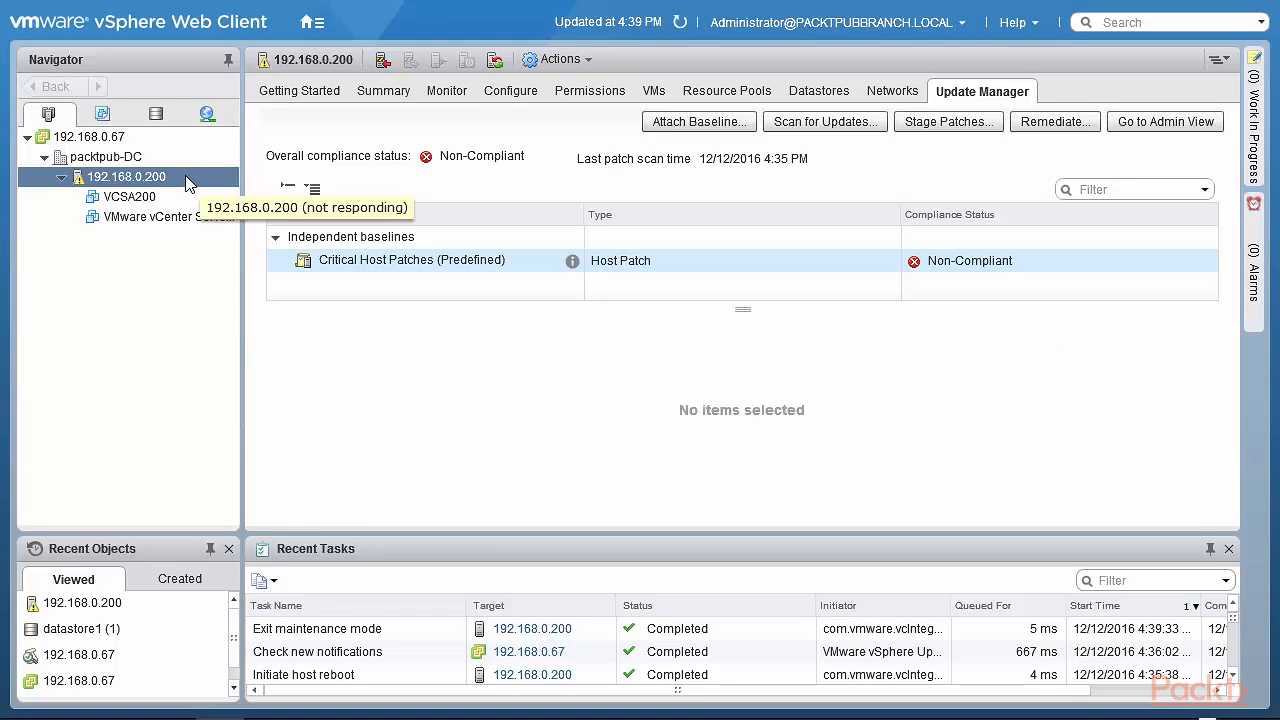
# Scan host 192.168.0.200 for updates again after the remediation
pyautogui.click(807, 124)
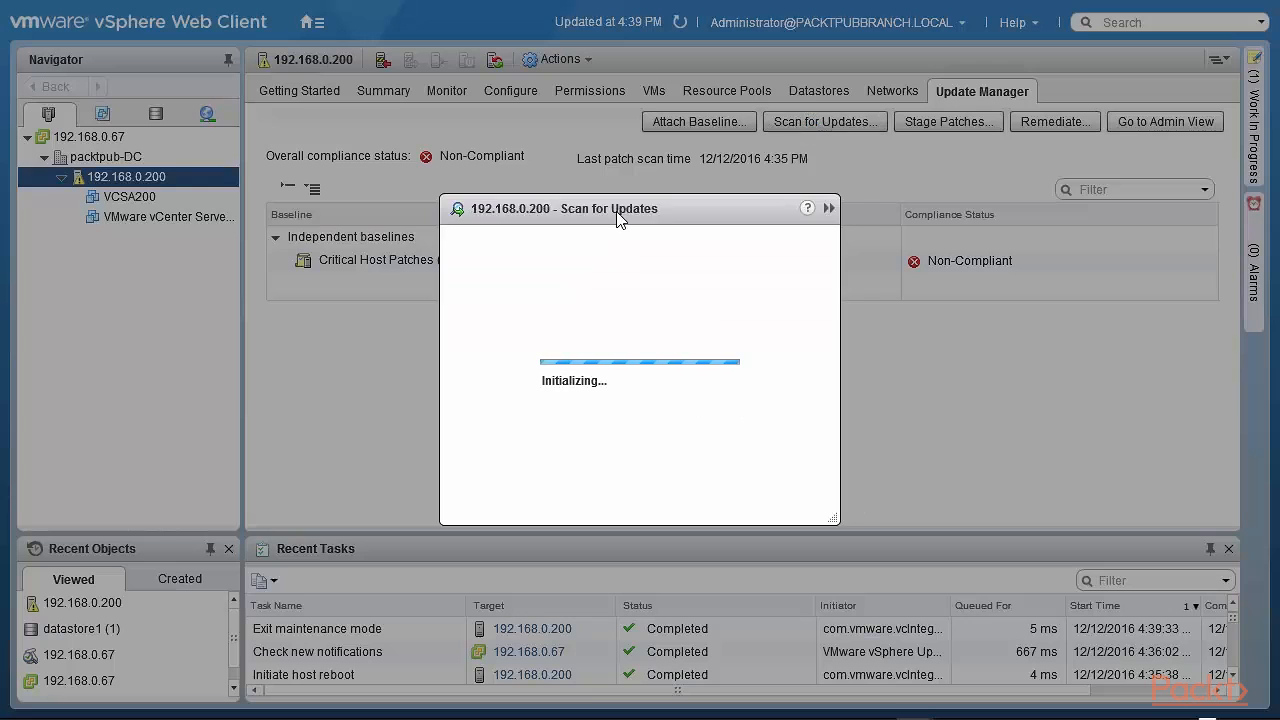
pyautogui.click(737, 500)
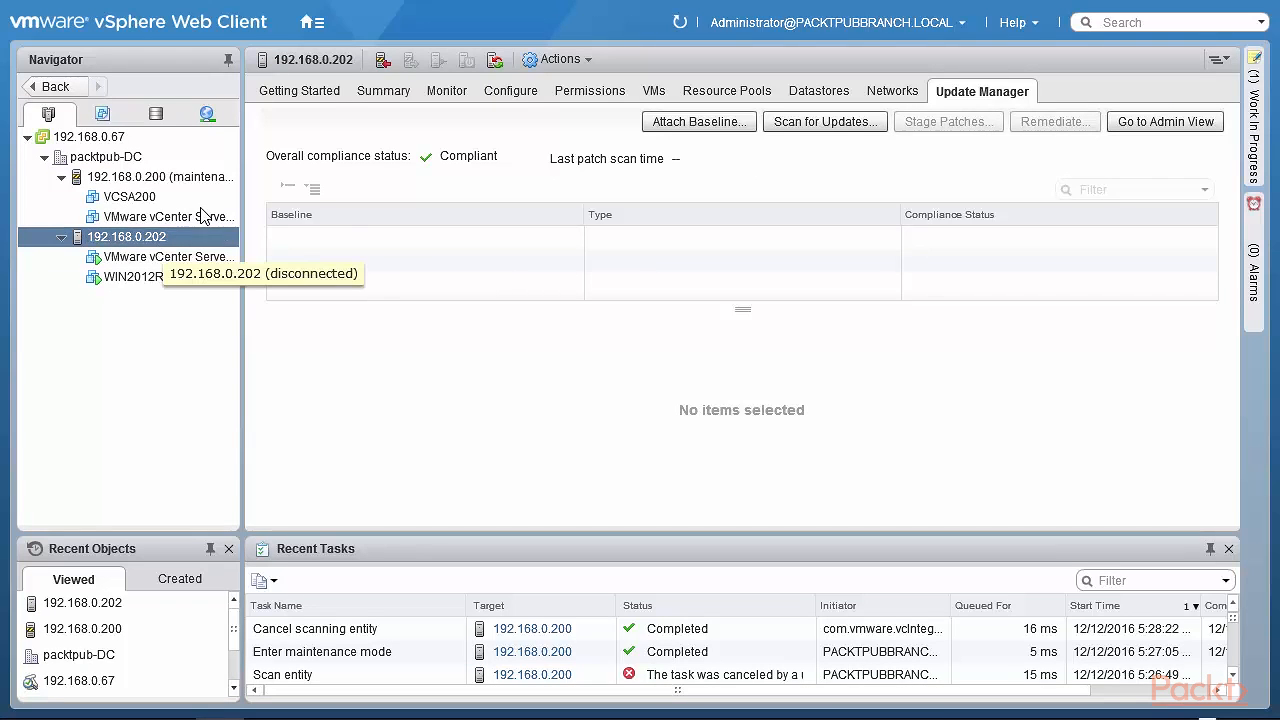
# Examine the hypervisor version and details in the summary of host 192.168.0.202, and return to its Update Manager view
pyautogui.click(381, 92)
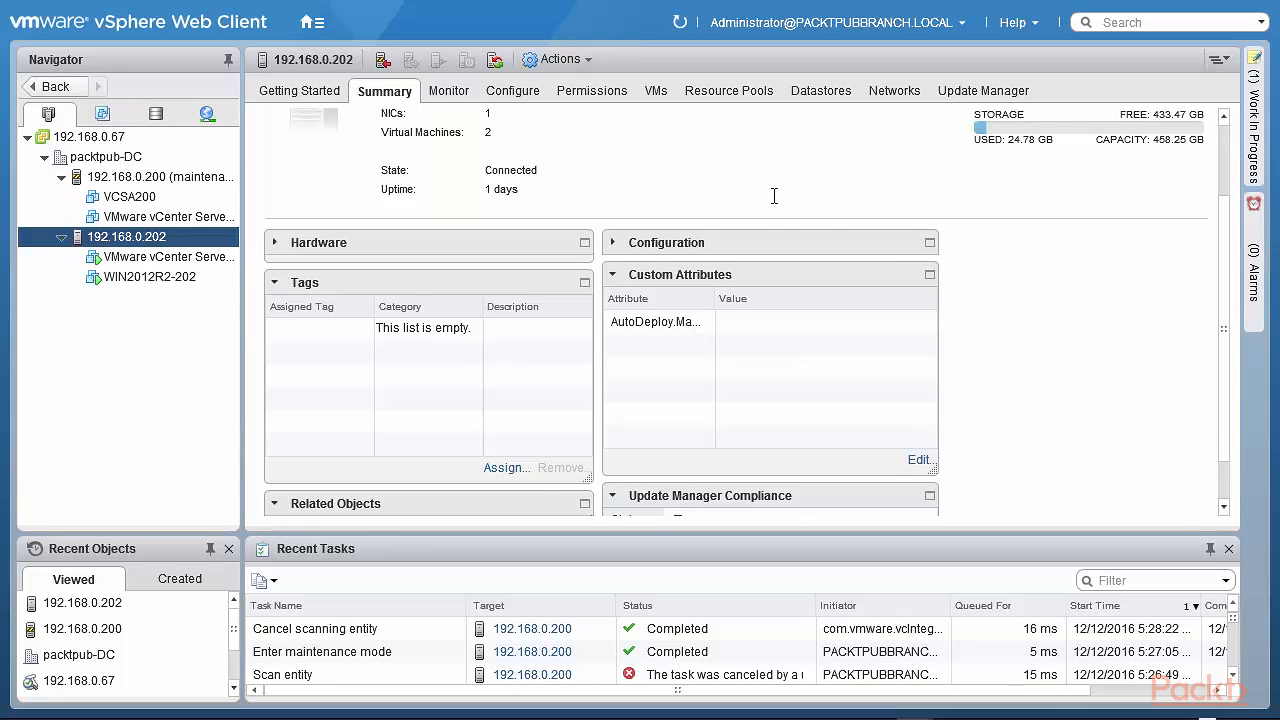
pyautogui.scroll(1, 771, 196)
pyautogui.scroll(3, 747, 204)
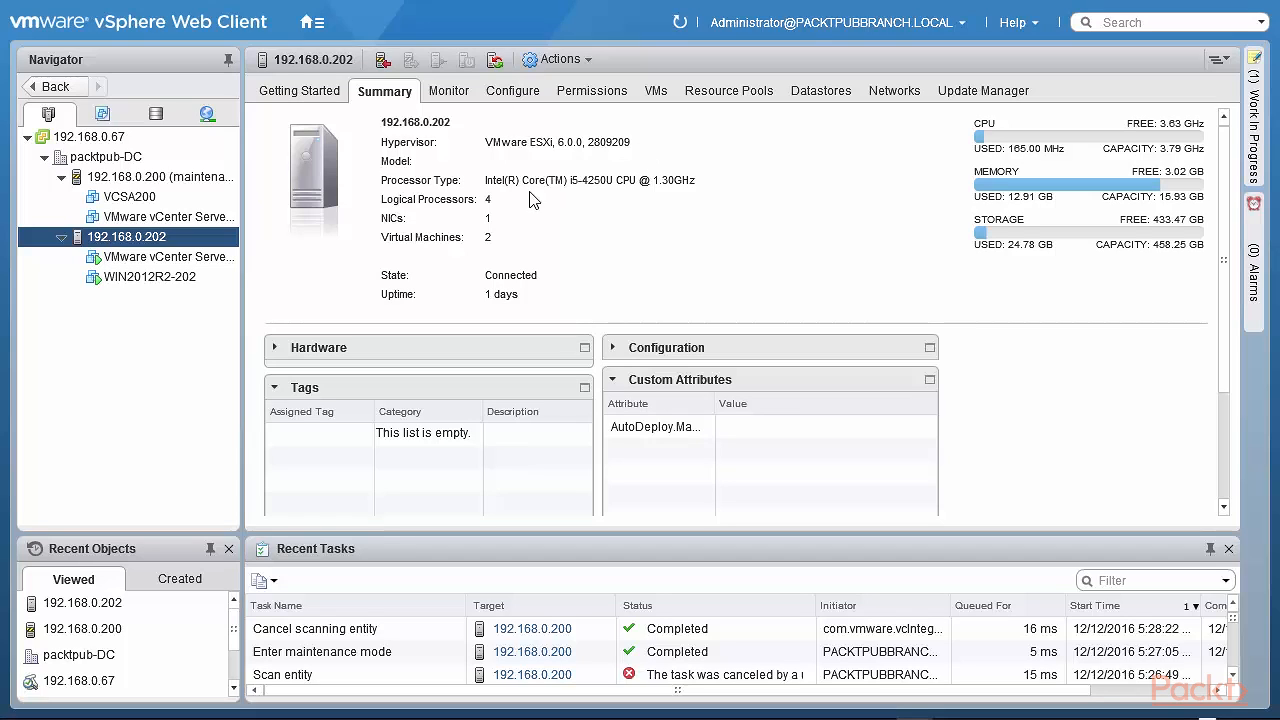
pyautogui.click(970, 100)
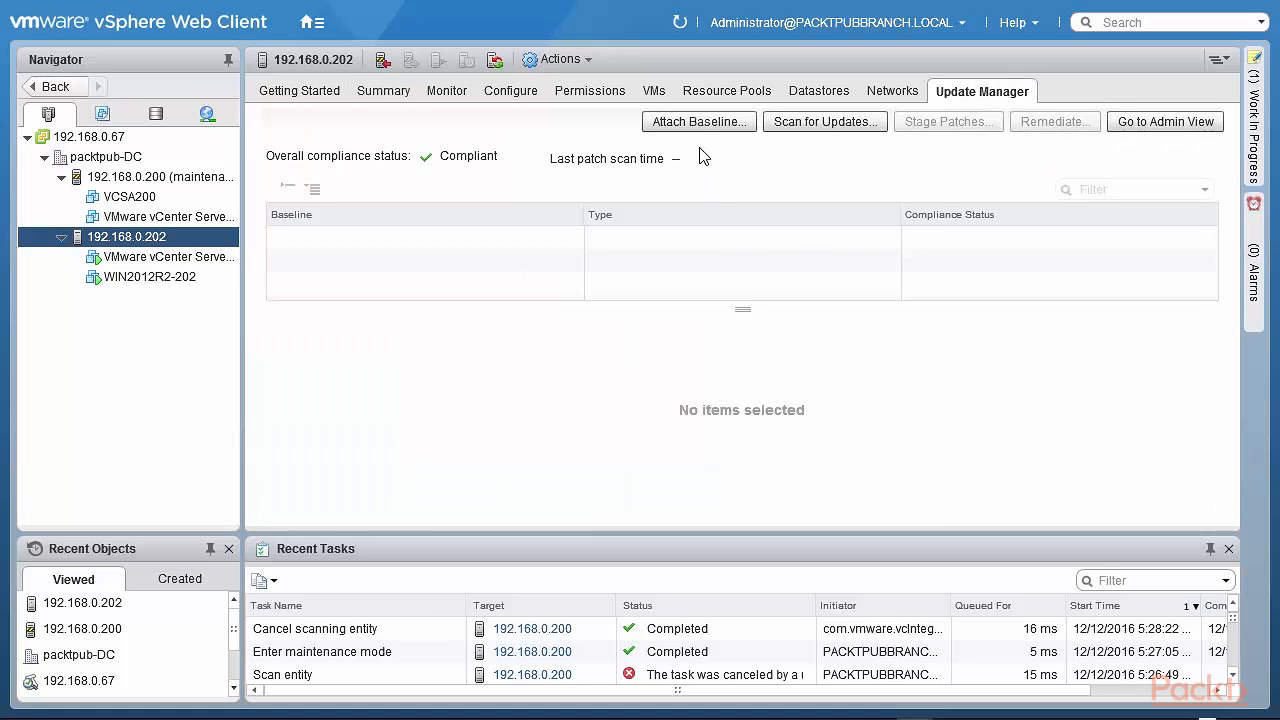
pyautogui.click(692, 122)
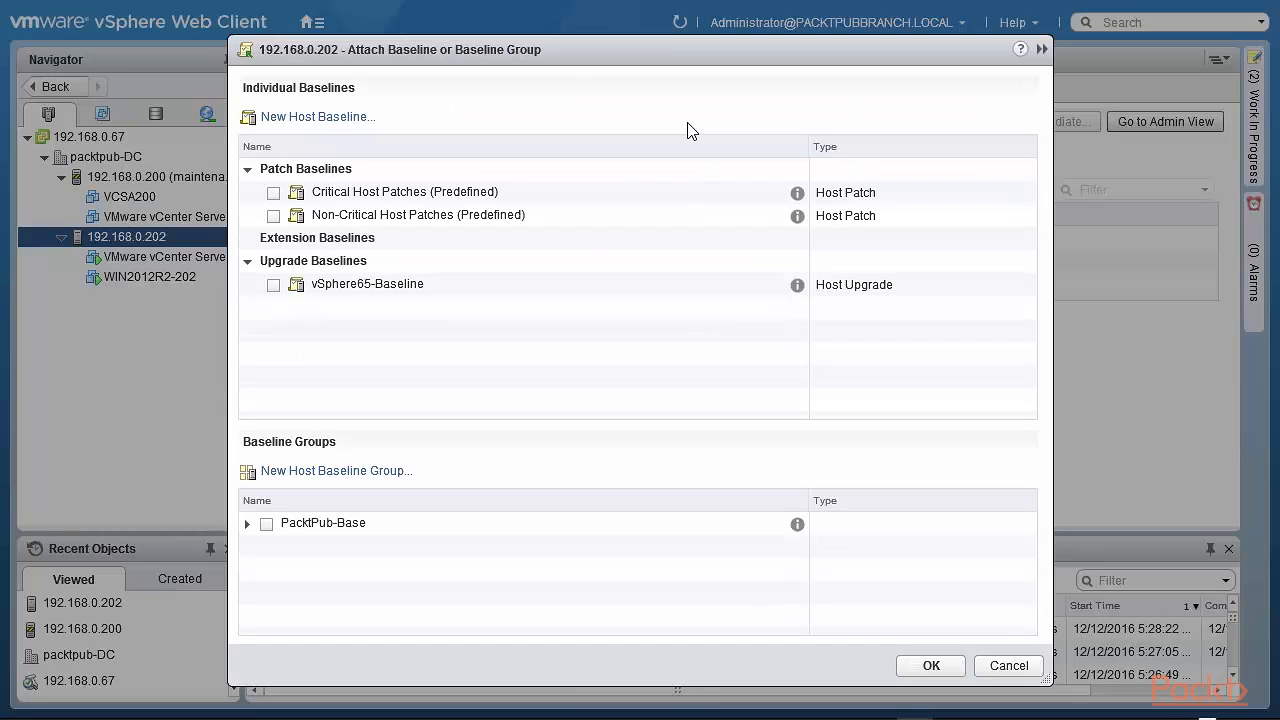
pyautogui.click(274, 286)
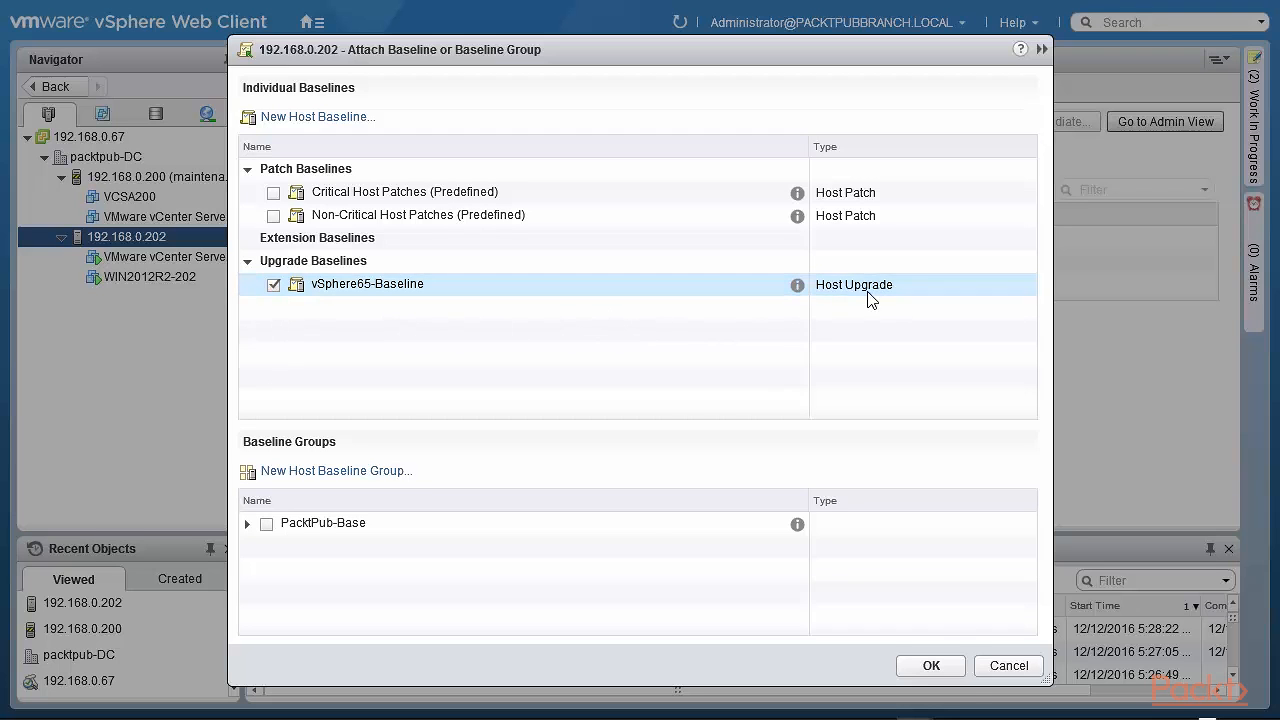
pyautogui.click(1008, 666)
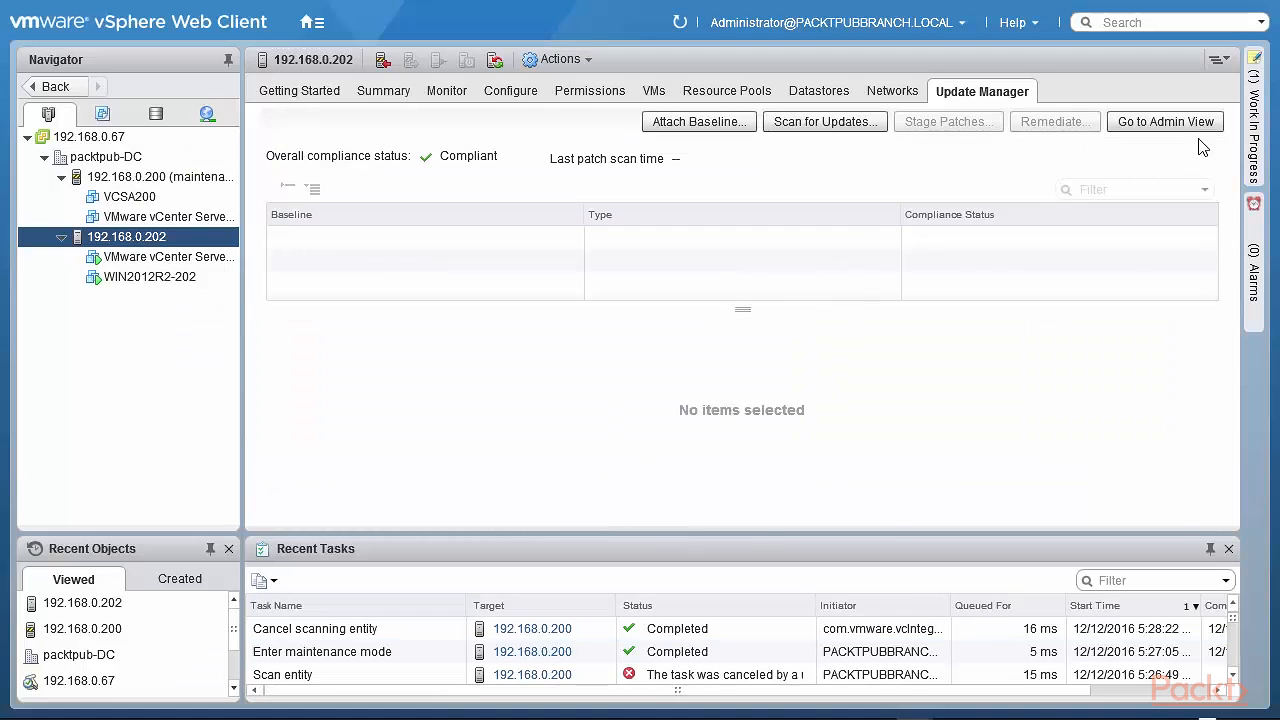
# Delete the custom vSphere65-Baseline from the hosts baselines in the Update Manager admin view
pyautogui.click(1165, 121)
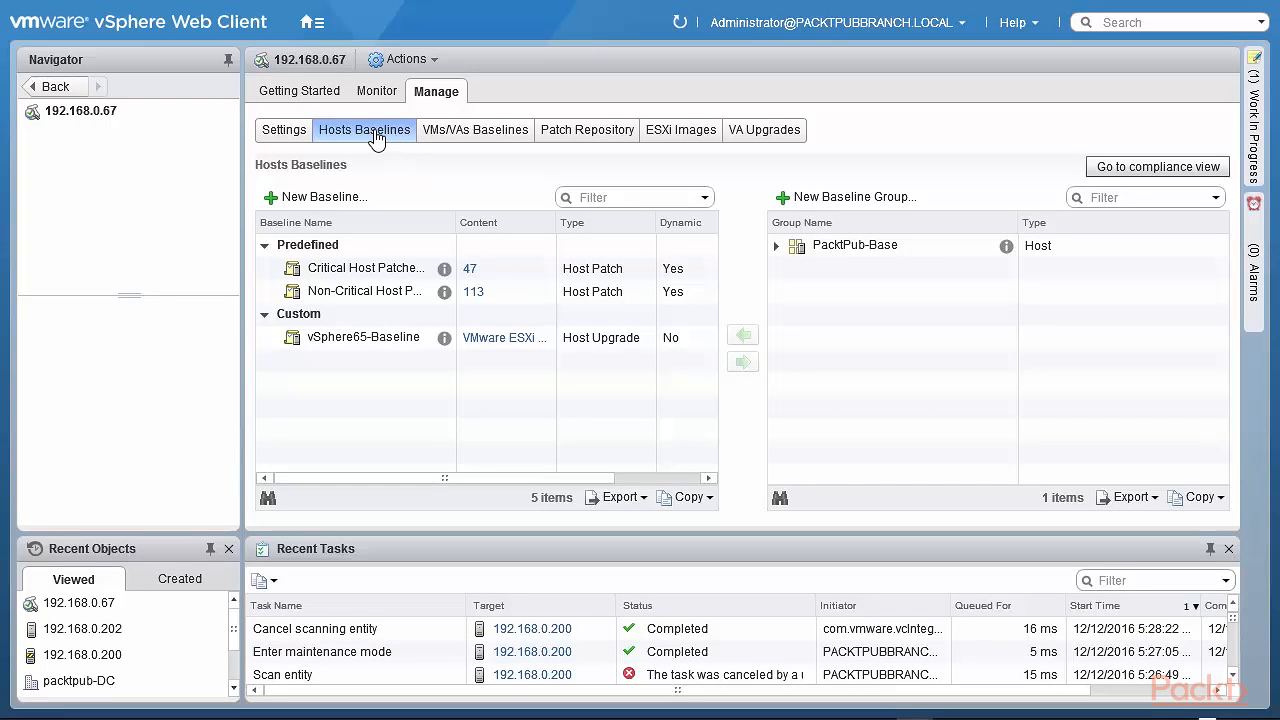
pyautogui.click(363, 340)
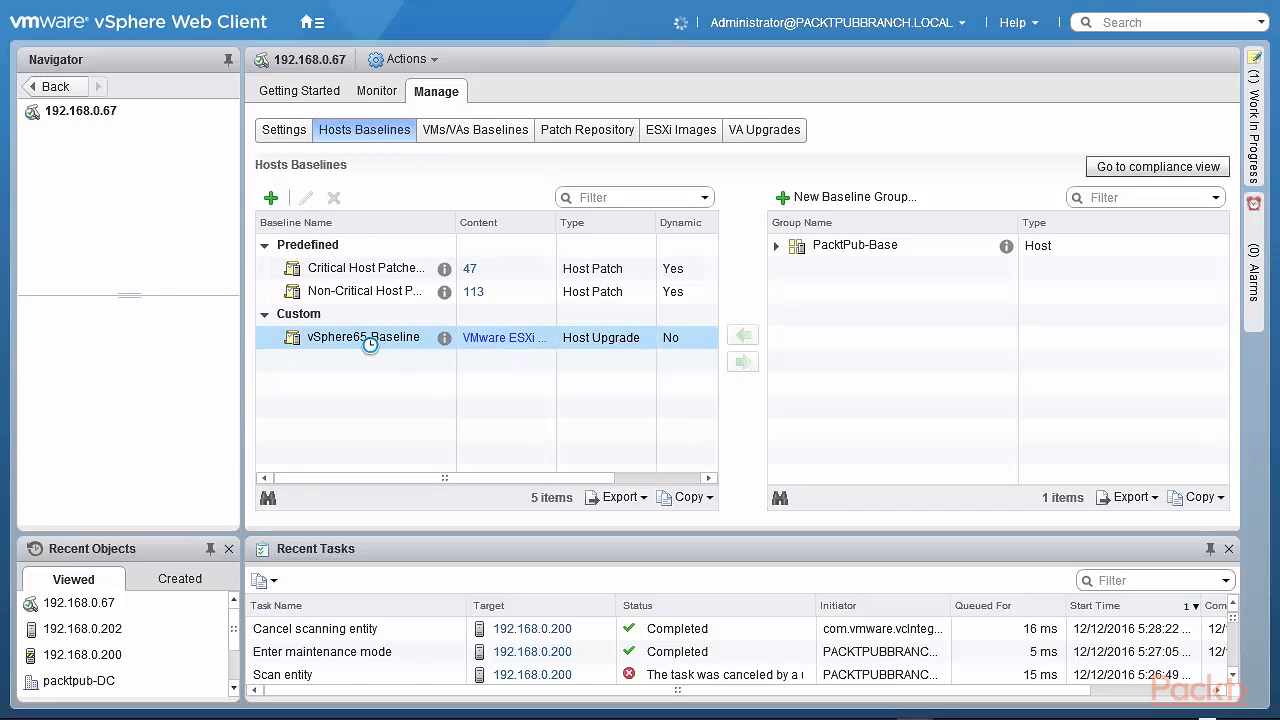
pyautogui.rightClick(363, 340)
pyautogui.click(425, 369)
pyautogui.click(588, 394)
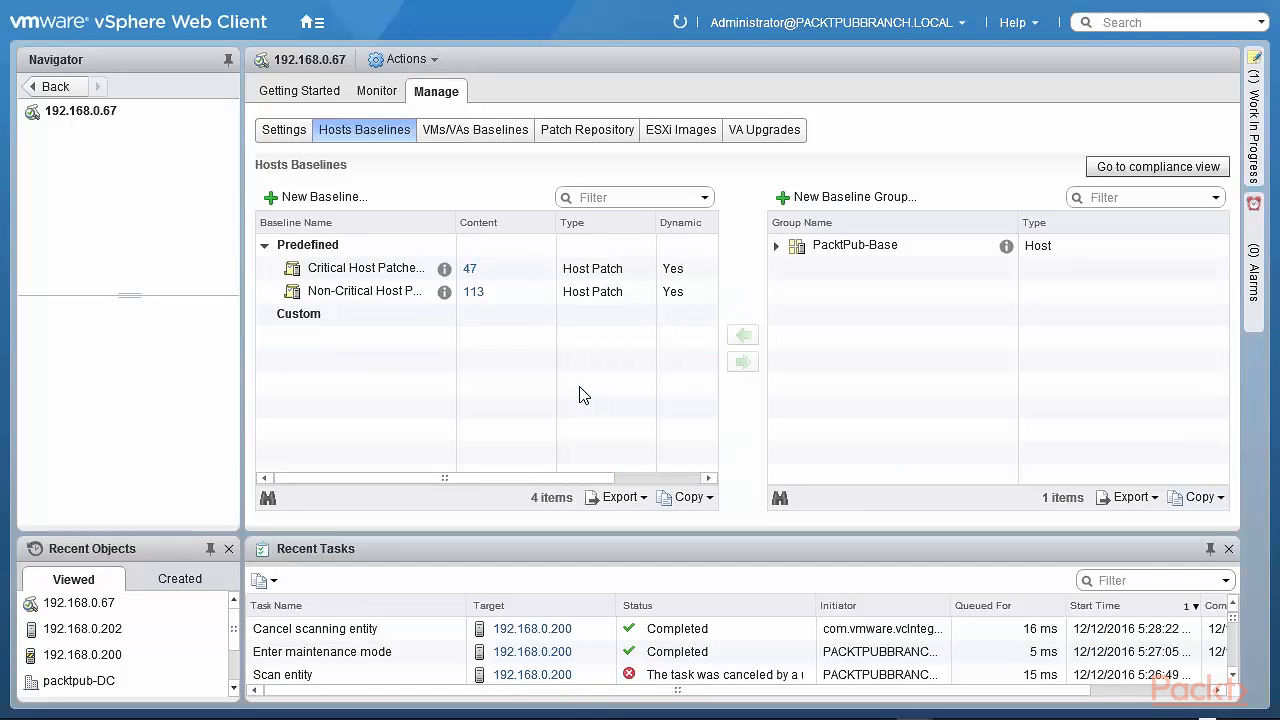
# Delete the imported VMware ESXi 6.5.0 image, build 4564106, from the ESXi image repository
pyautogui.click(700, 135)
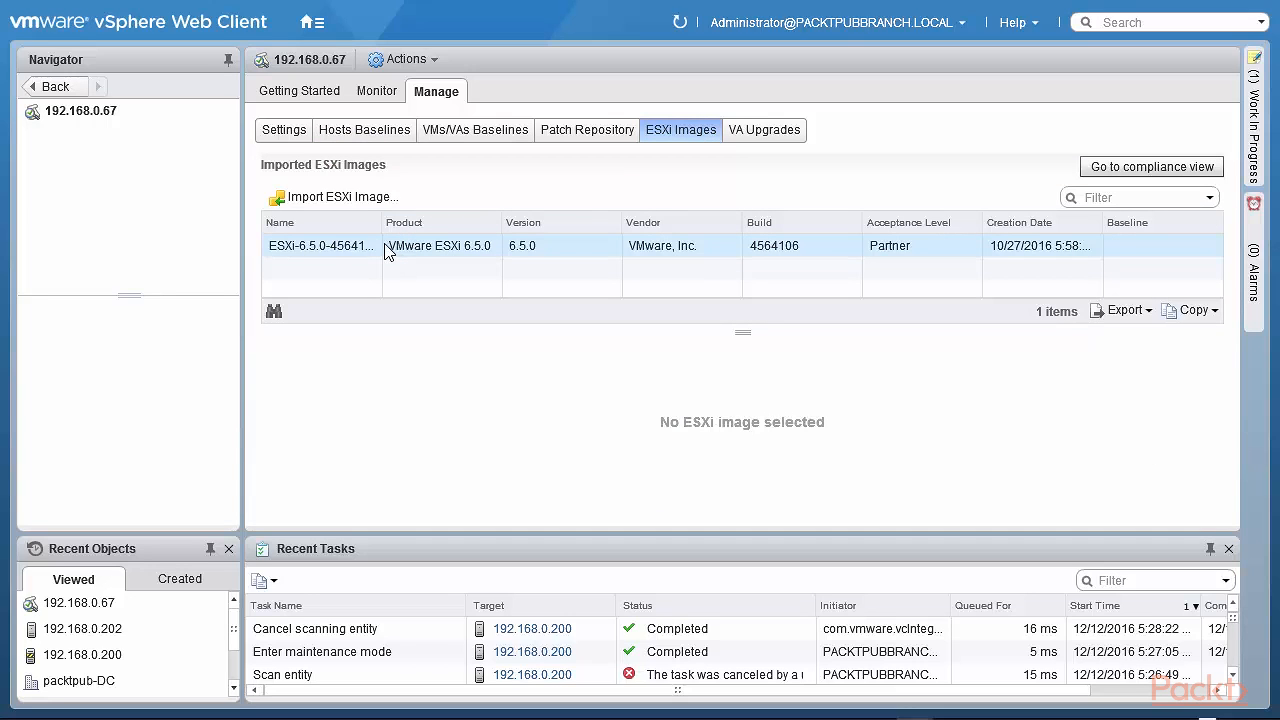
pyautogui.rightClick(323, 254)
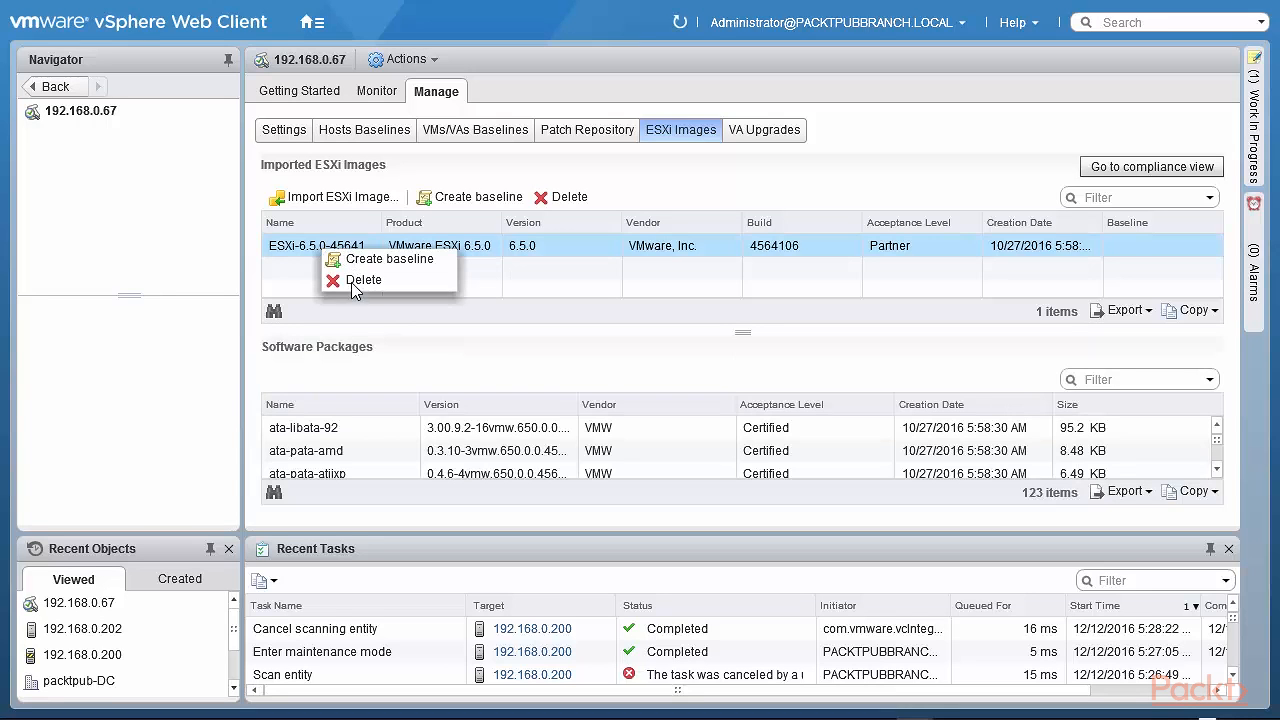
pyautogui.click(352, 281)
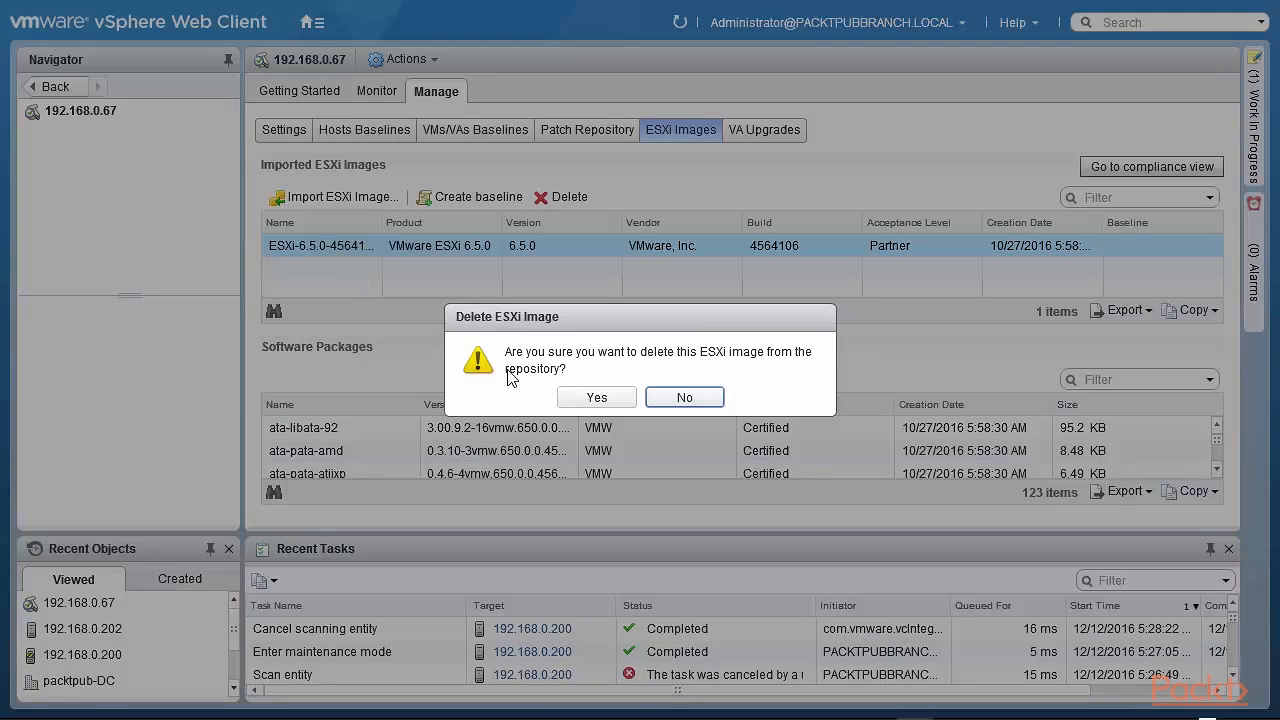
pyautogui.click(597, 399)
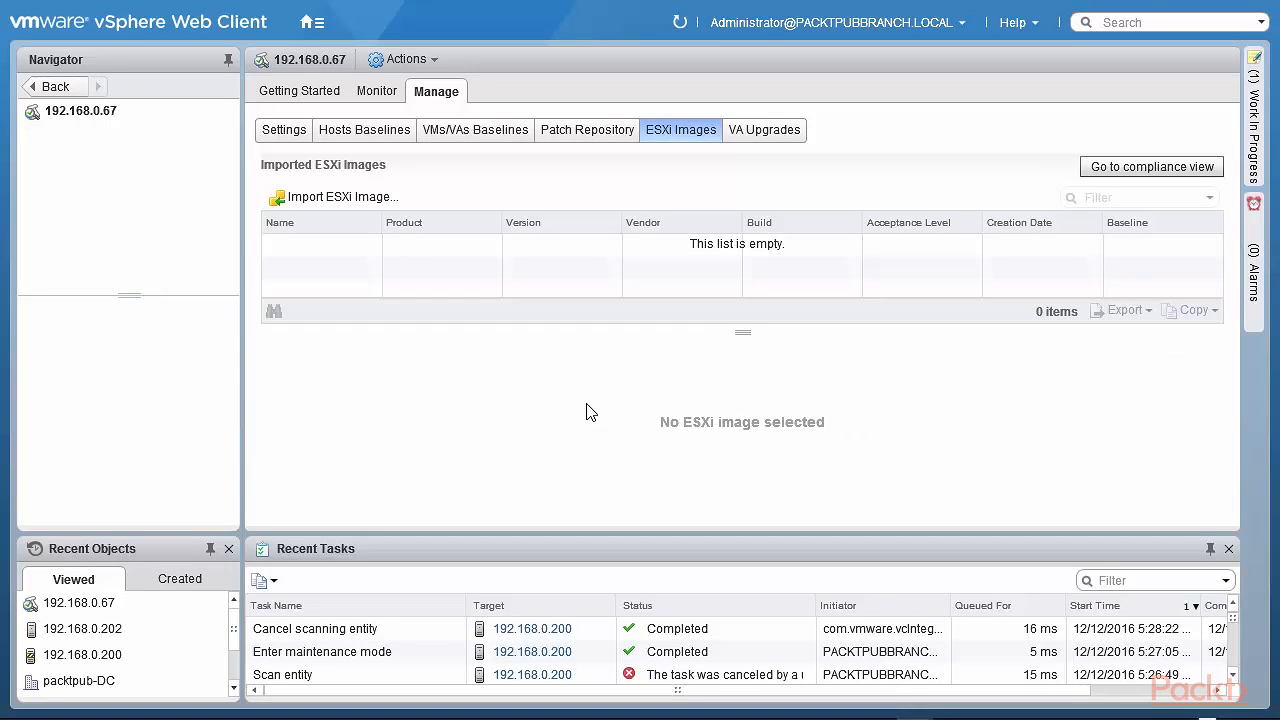
# Import the ESXi image VMware-VMvisor-Installer-6.5.0-4564106.x86_64.iso from the Download folder on DATA (D:)
pyautogui.click(350, 199)
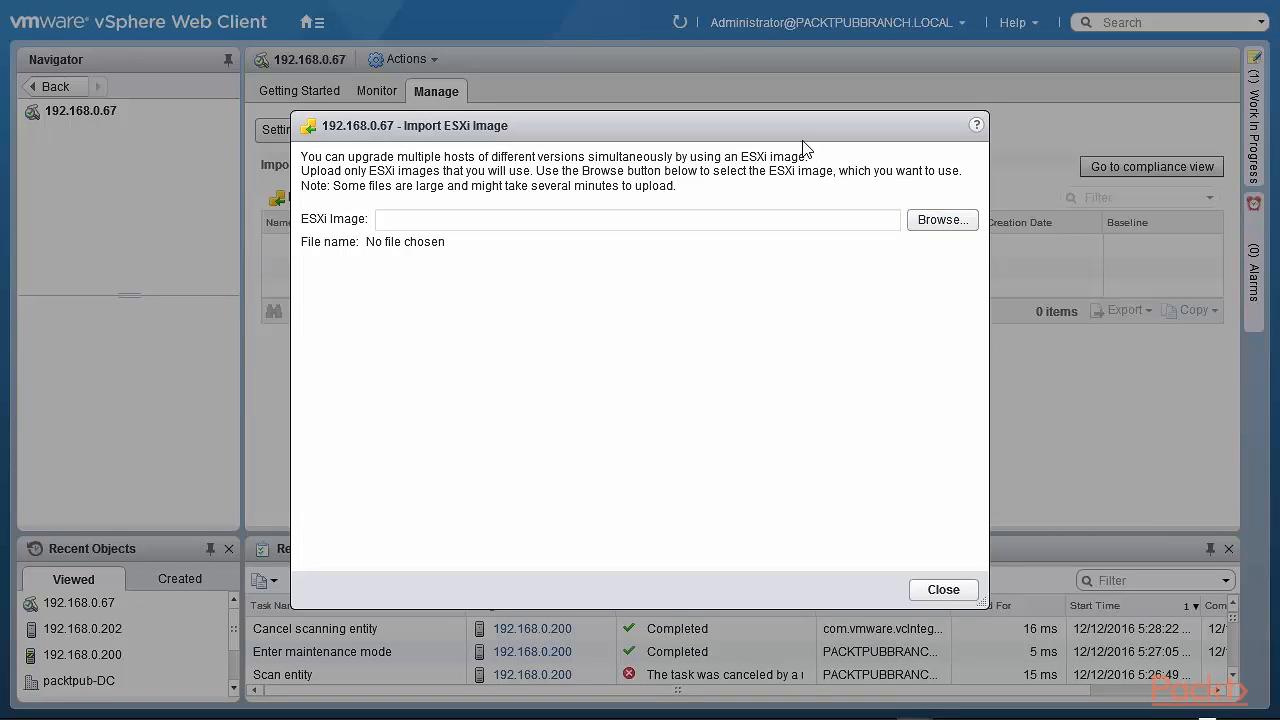
pyautogui.click(940, 222)
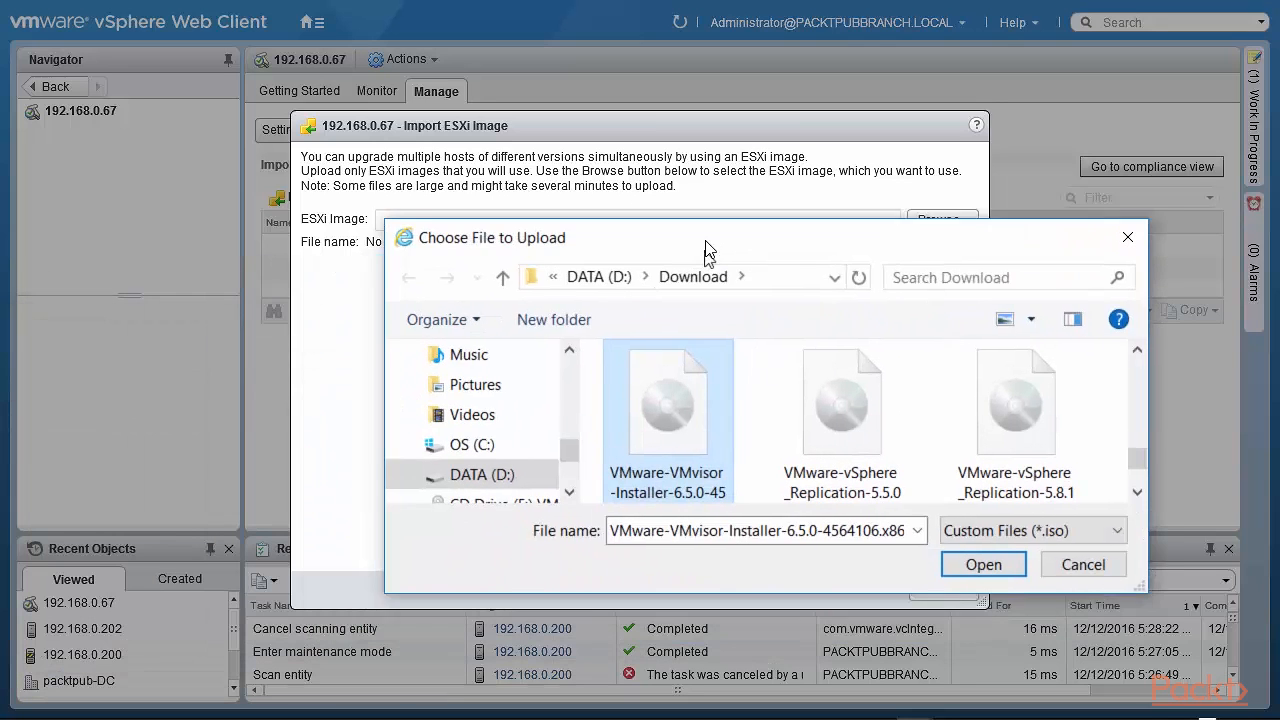
pyautogui.moveTo(706, 251); pyautogui.dragTo(583, 223)
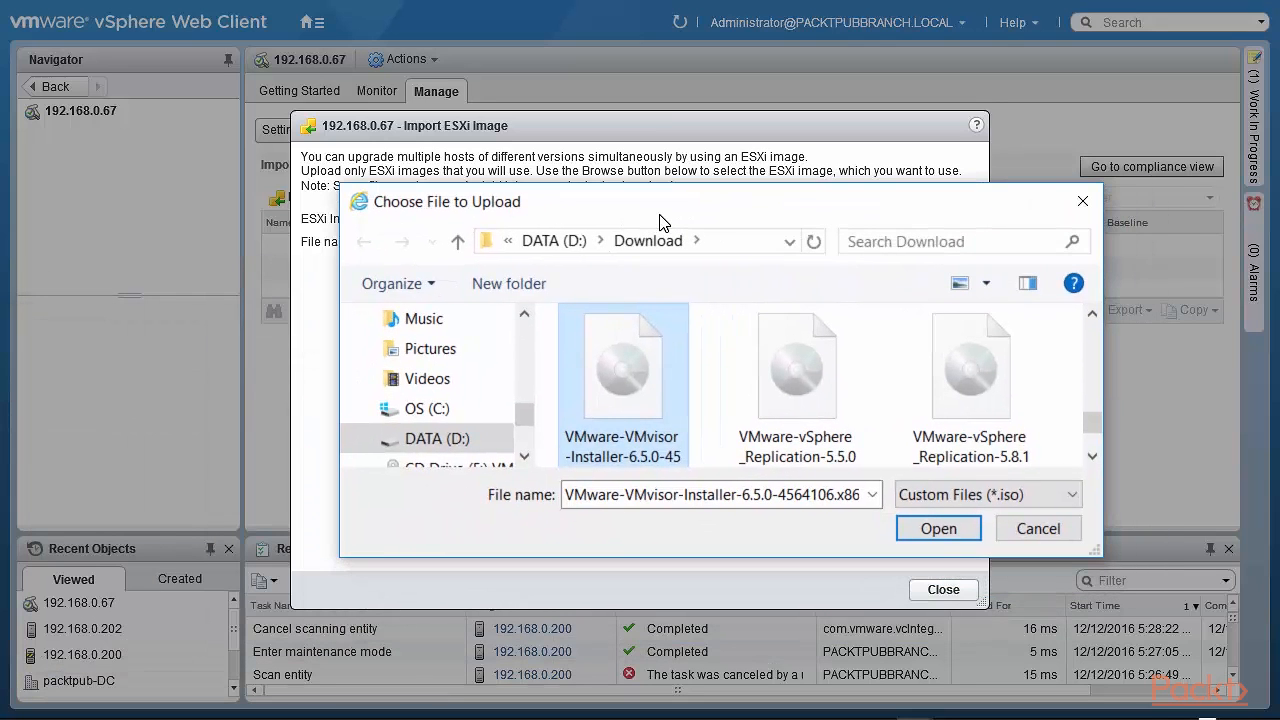
pyautogui.click(938, 529)
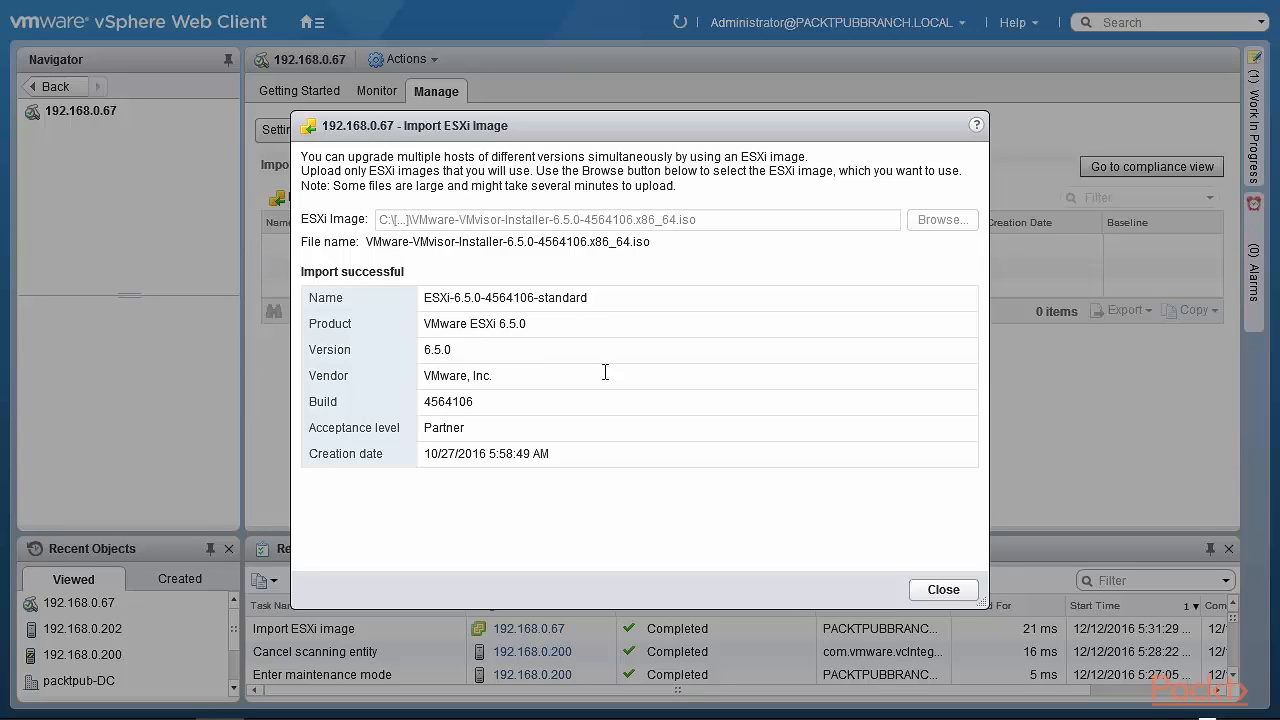
pyautogui.click(943, 590)
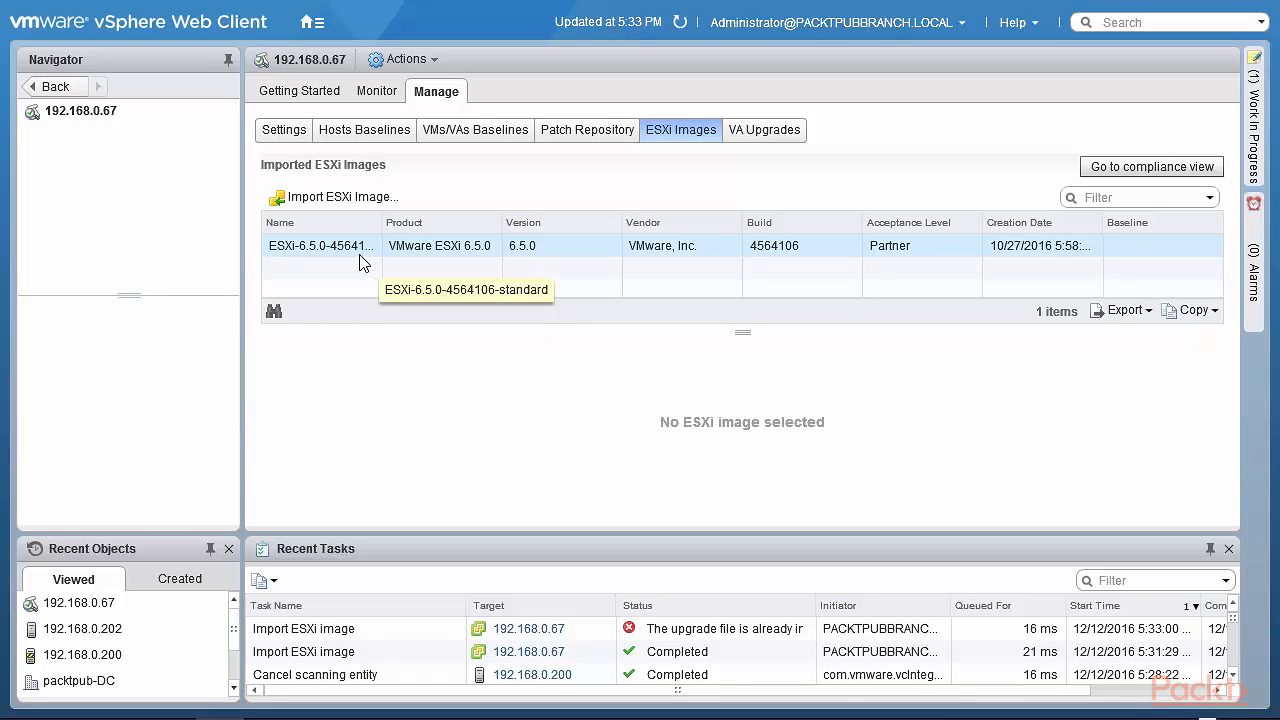
pyautogui.click(1150, 168)
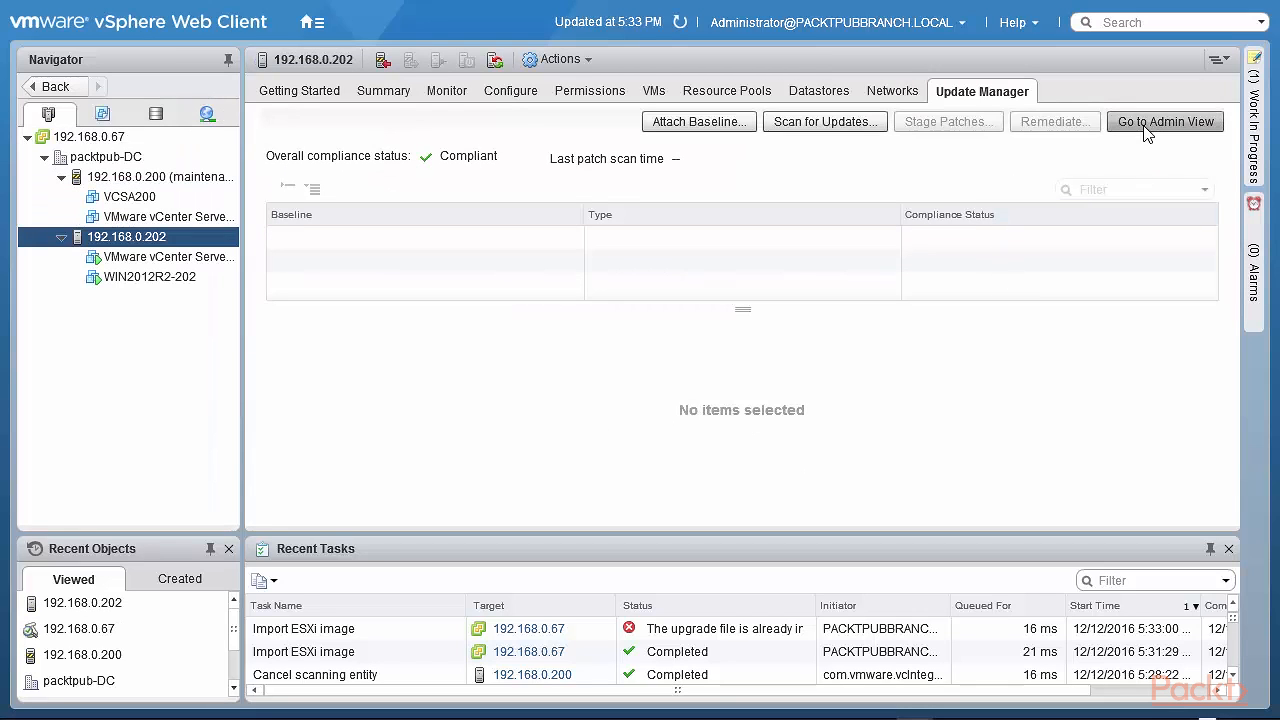
pyautogui.click(1148, 134)
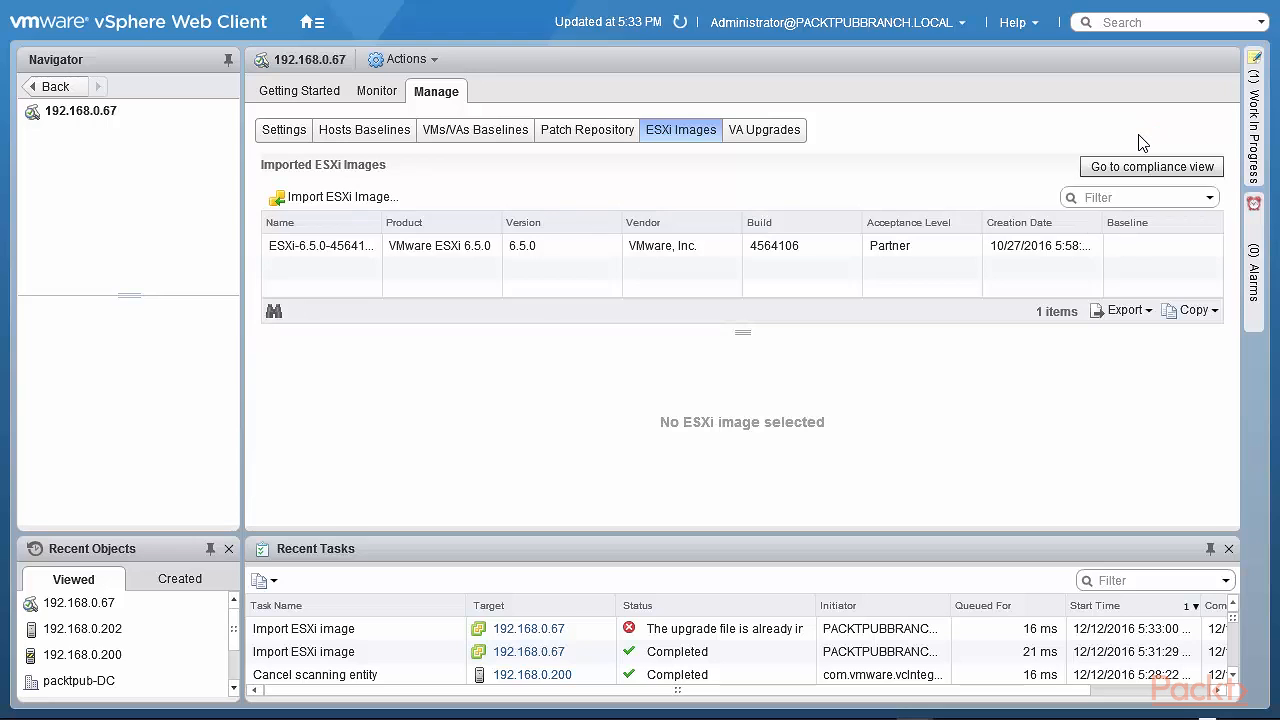
# Create a Host Upgrade baseline named vSphere65-Standard in the hosts baselines, using the imported ESXi 6.5.0 image, build 4564106
pyautogui.click(362, 131)
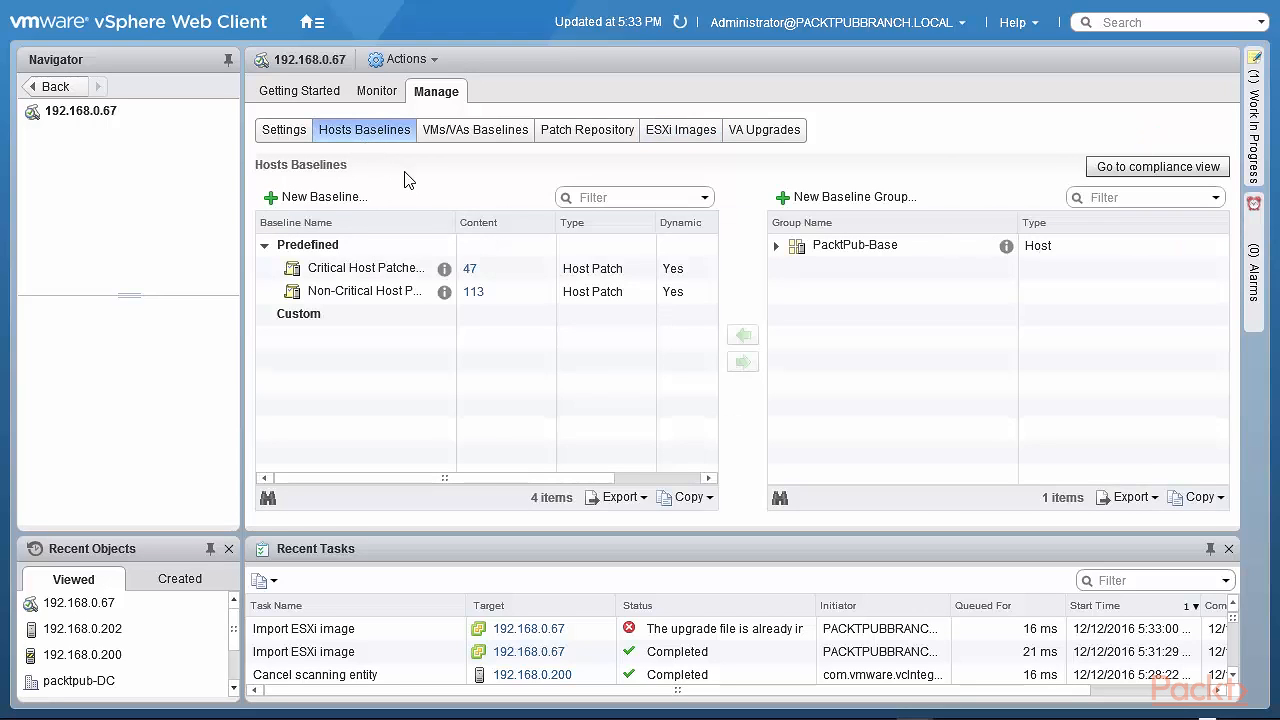
pyautogui.click(306, 206)
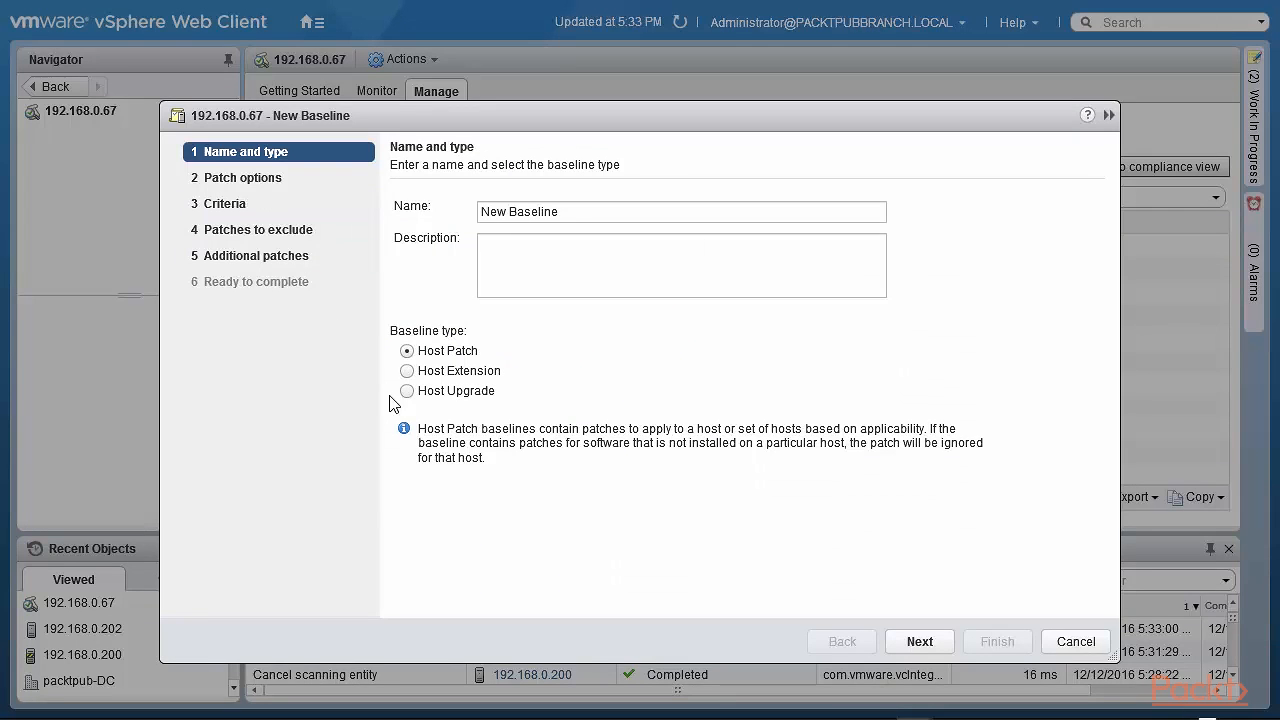
pyautogui.click(406, 391)
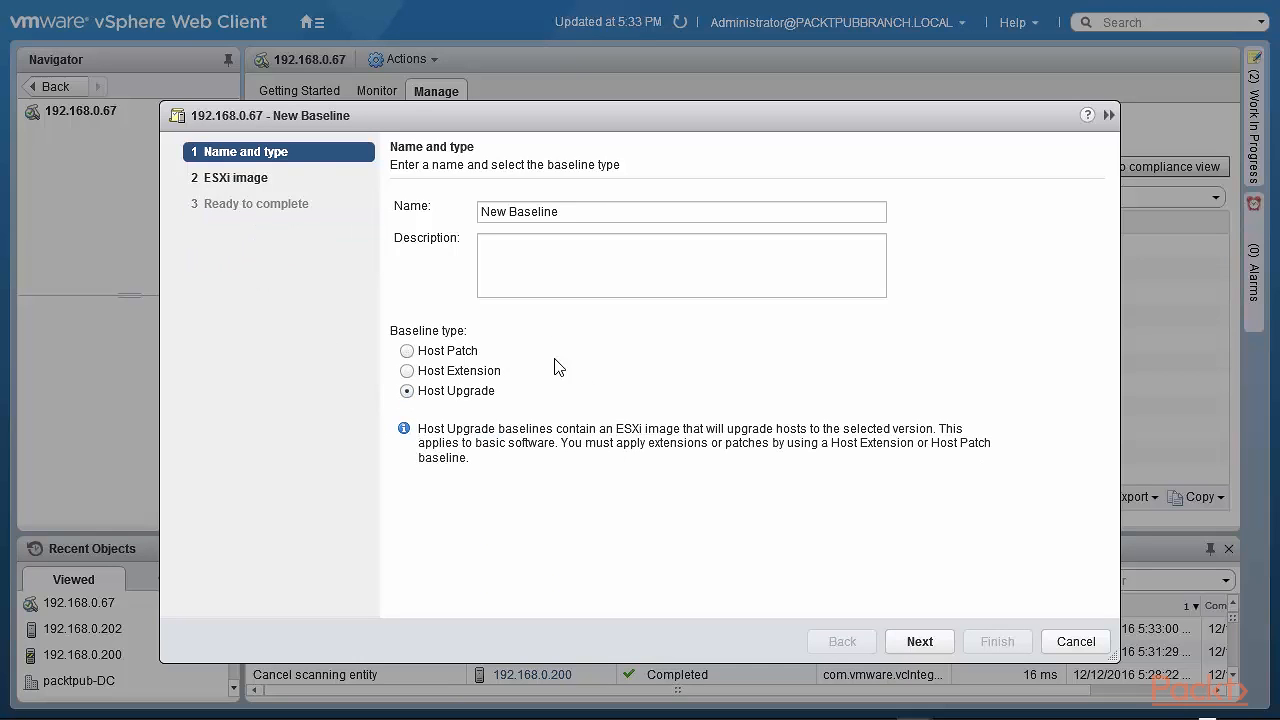
pyautogui.moveTo(556, 216); pyautogui.dragTo(437, 212)
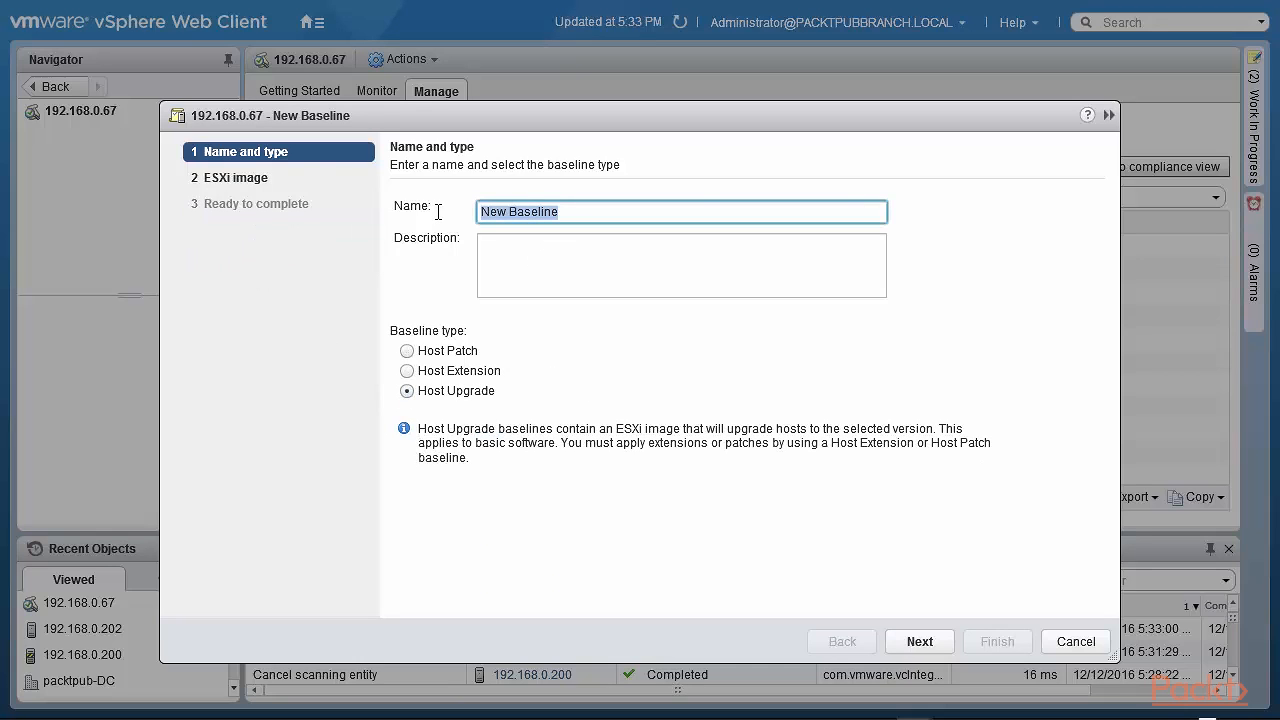
pyautogui.write('V')
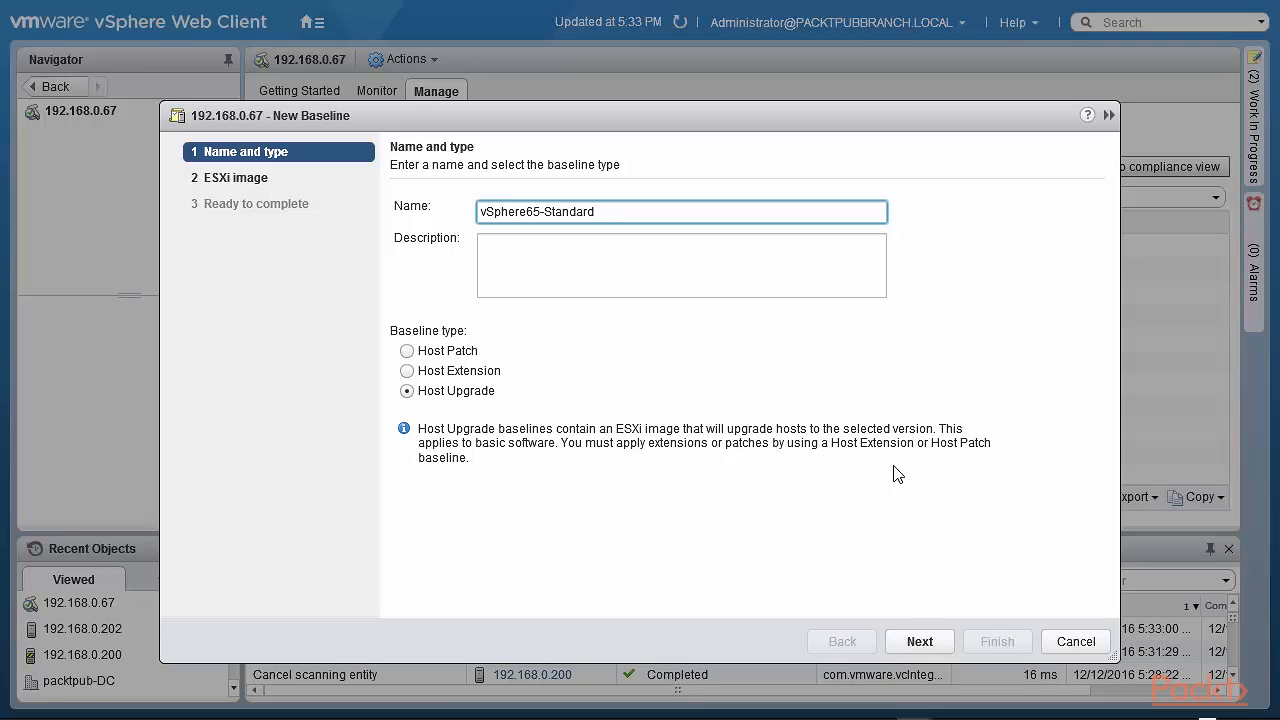
pyautogui.click(929, 646)
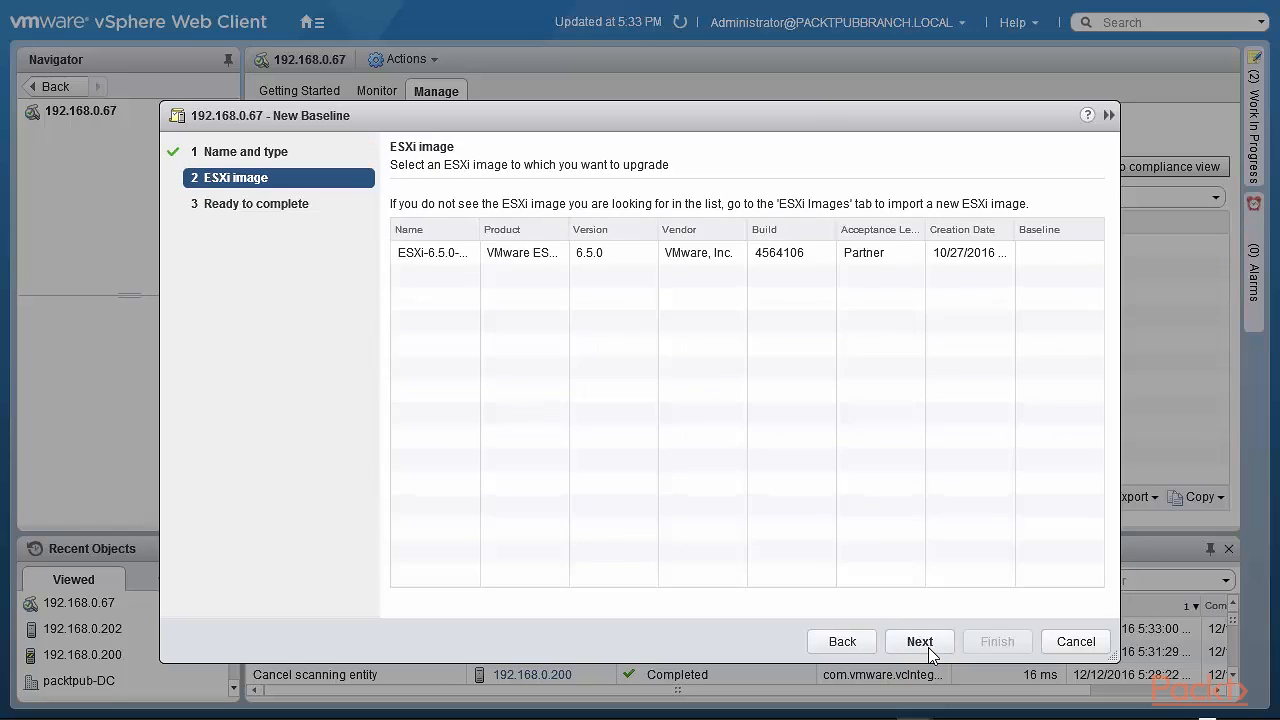
pyautogui.click(541, 263)
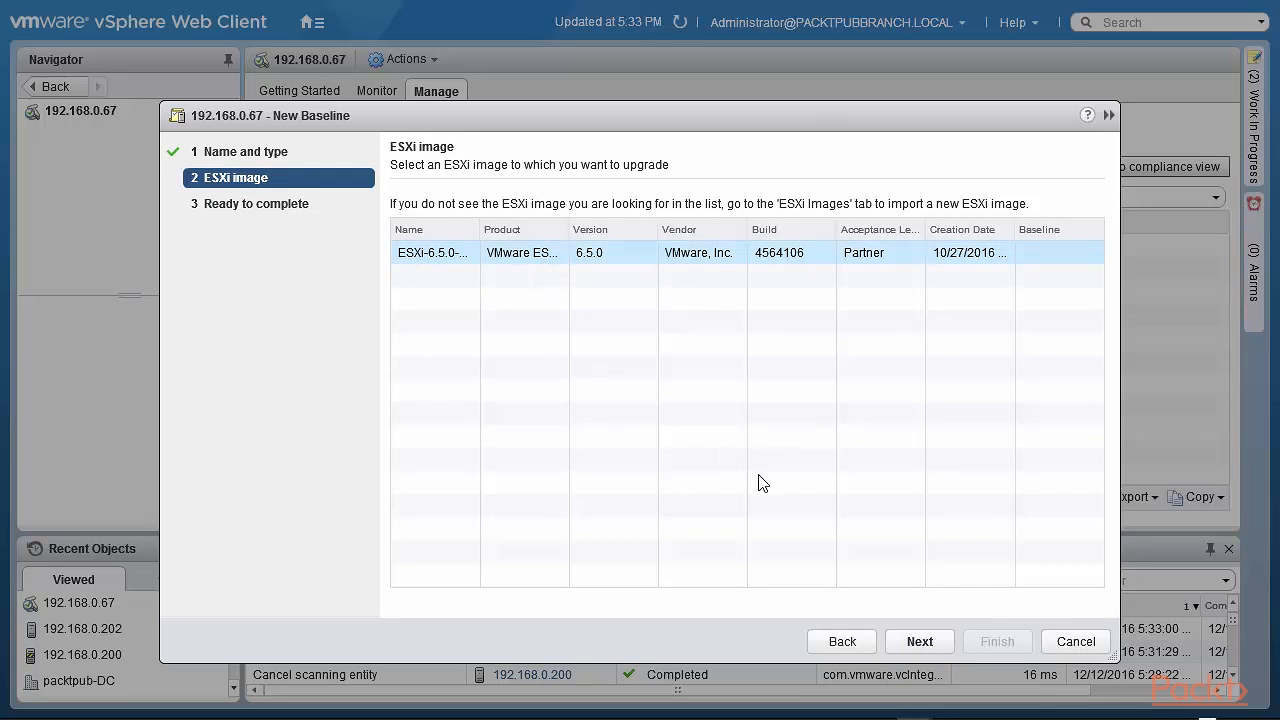
pyautogui.click(920, 642)
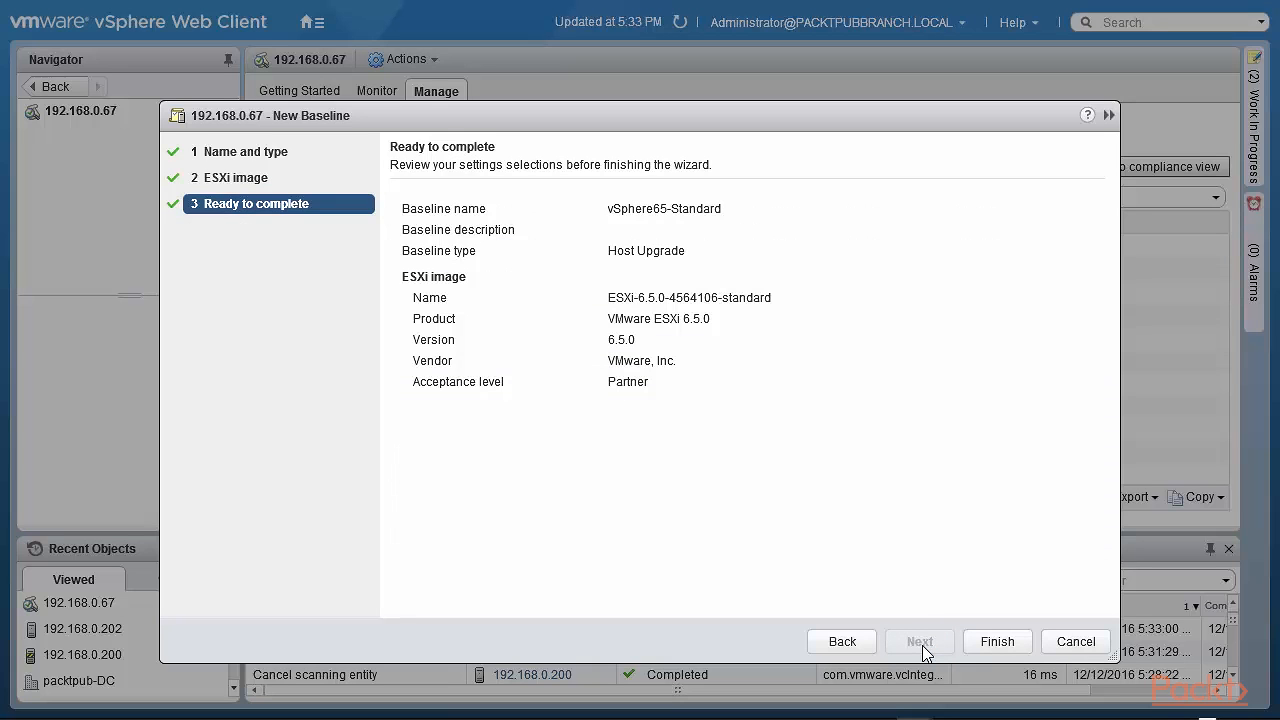
pyautogui.click(997, 642)
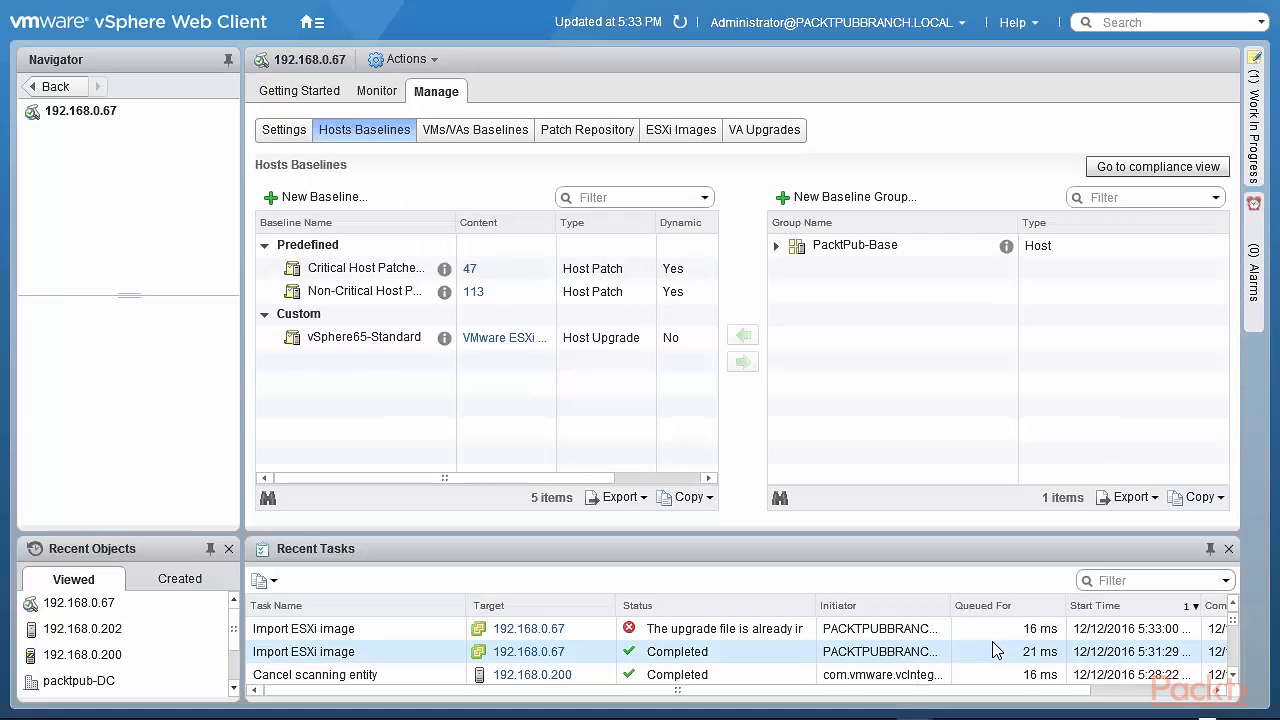
pyautogui.click(368, 342)
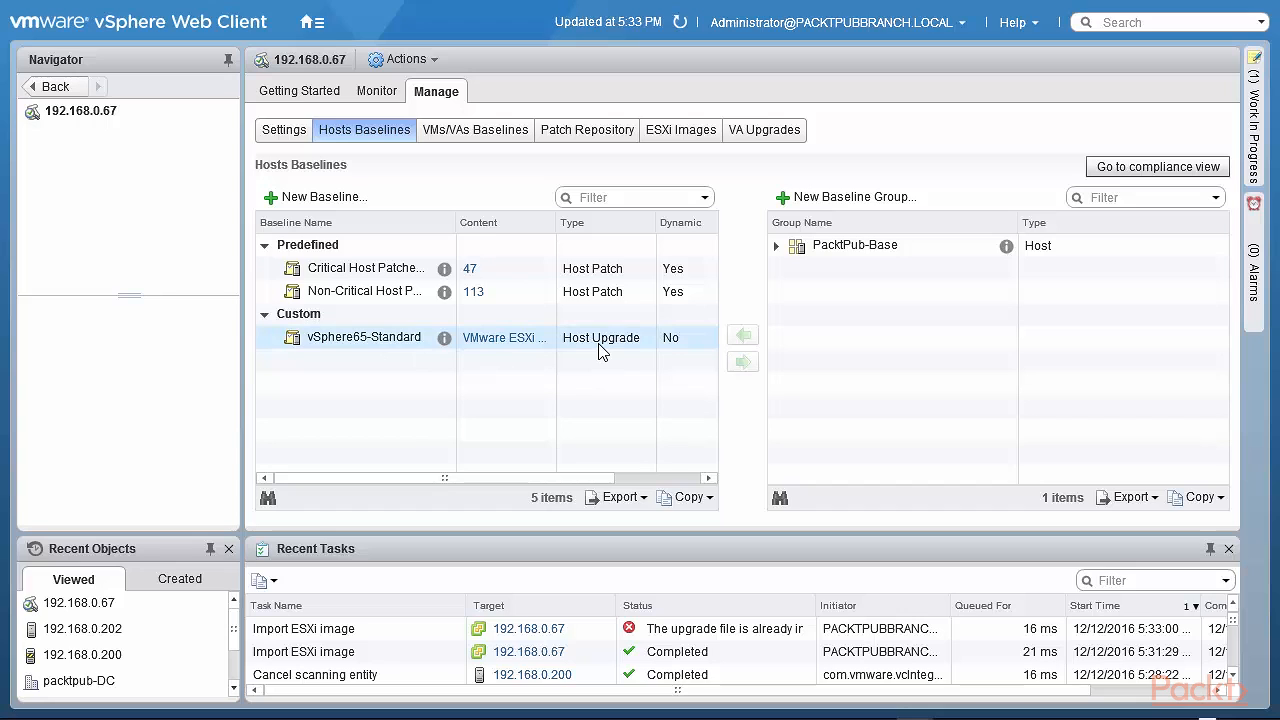
# Return to the compliance view and attach the vSphere65-Standard upgrade baseline to host 192.168.0.202
pyautogui.click(1135, 168)
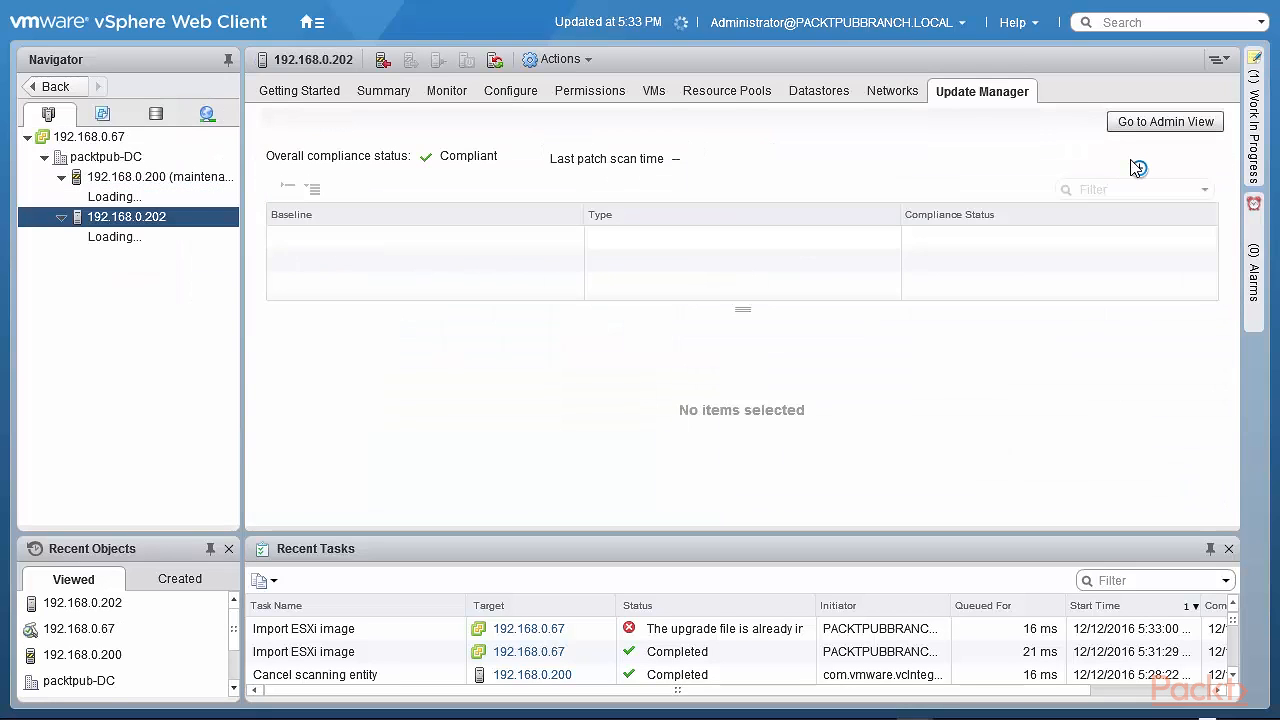
pyautogui.click(178, 229)
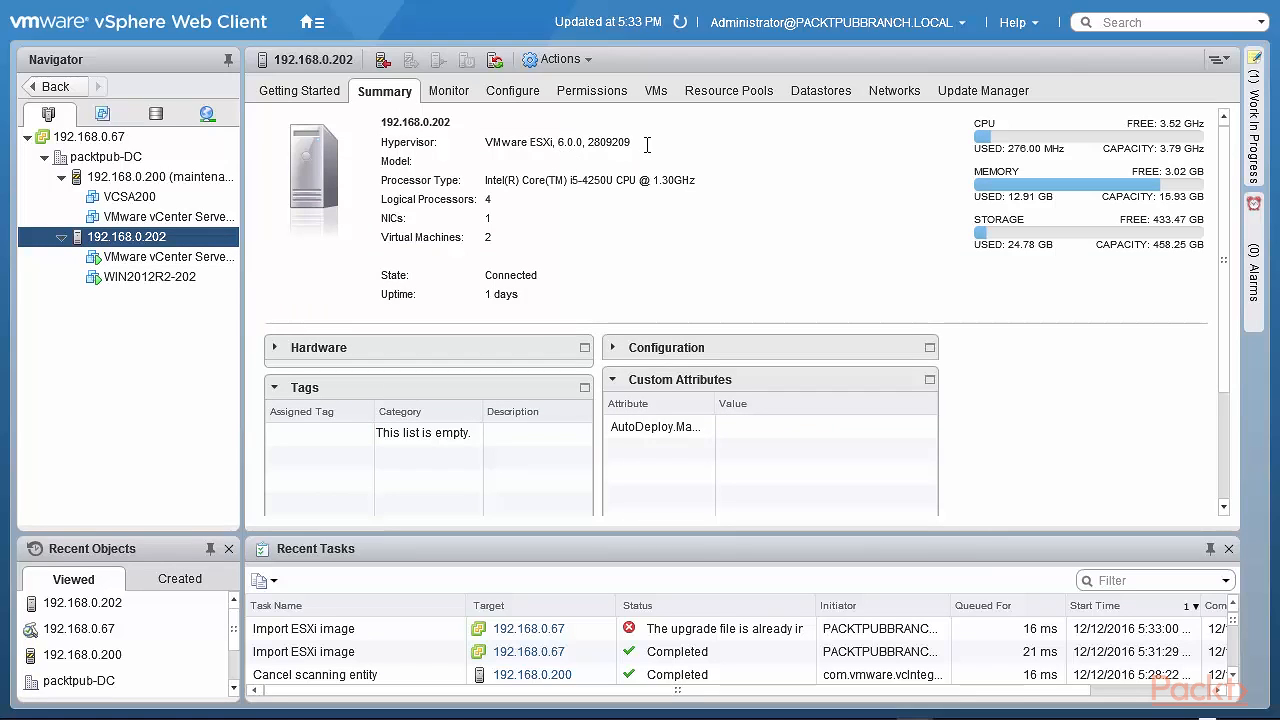
pyautogui.click(1016, 97)
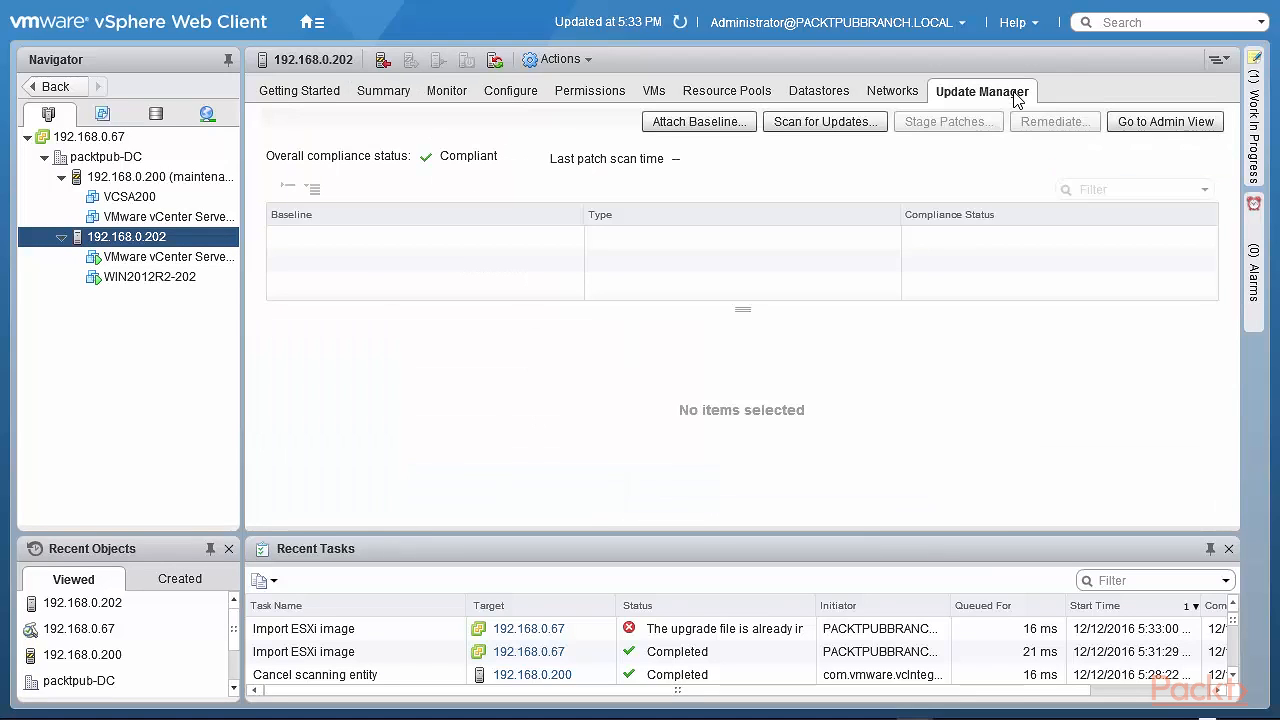
pyautogui.click(666, 126)
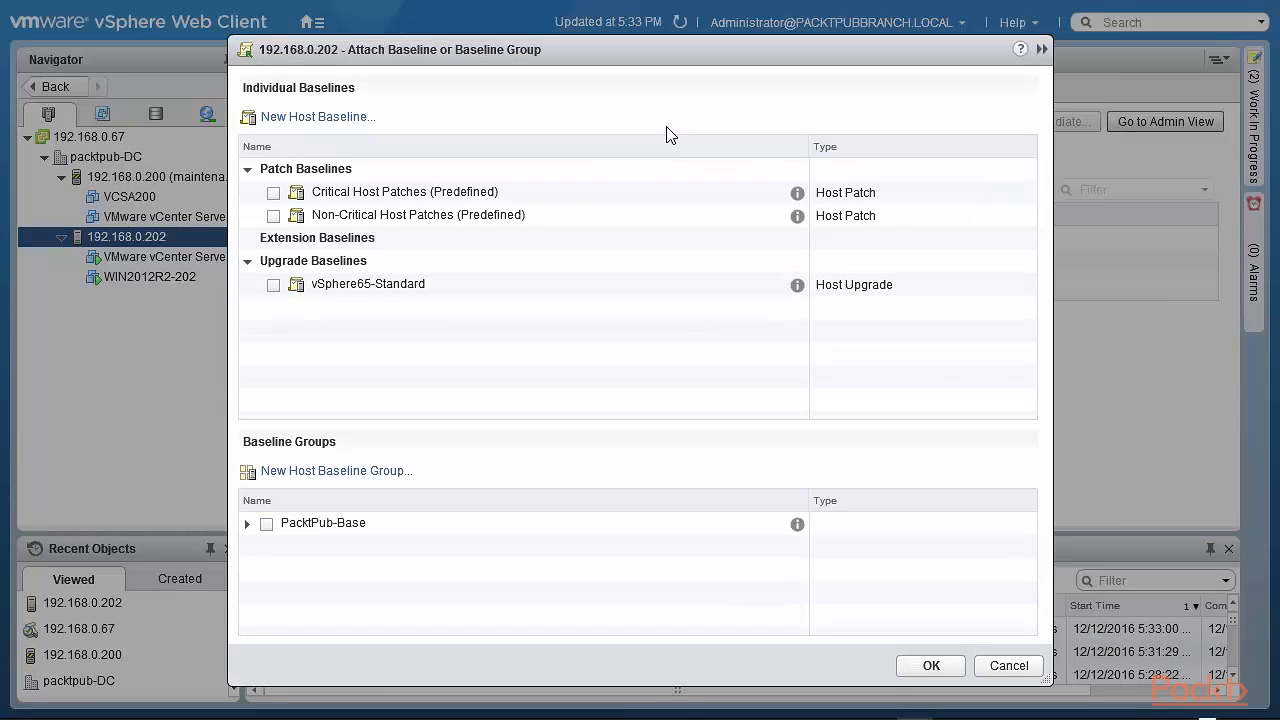
pyautogui.click(282, 288)
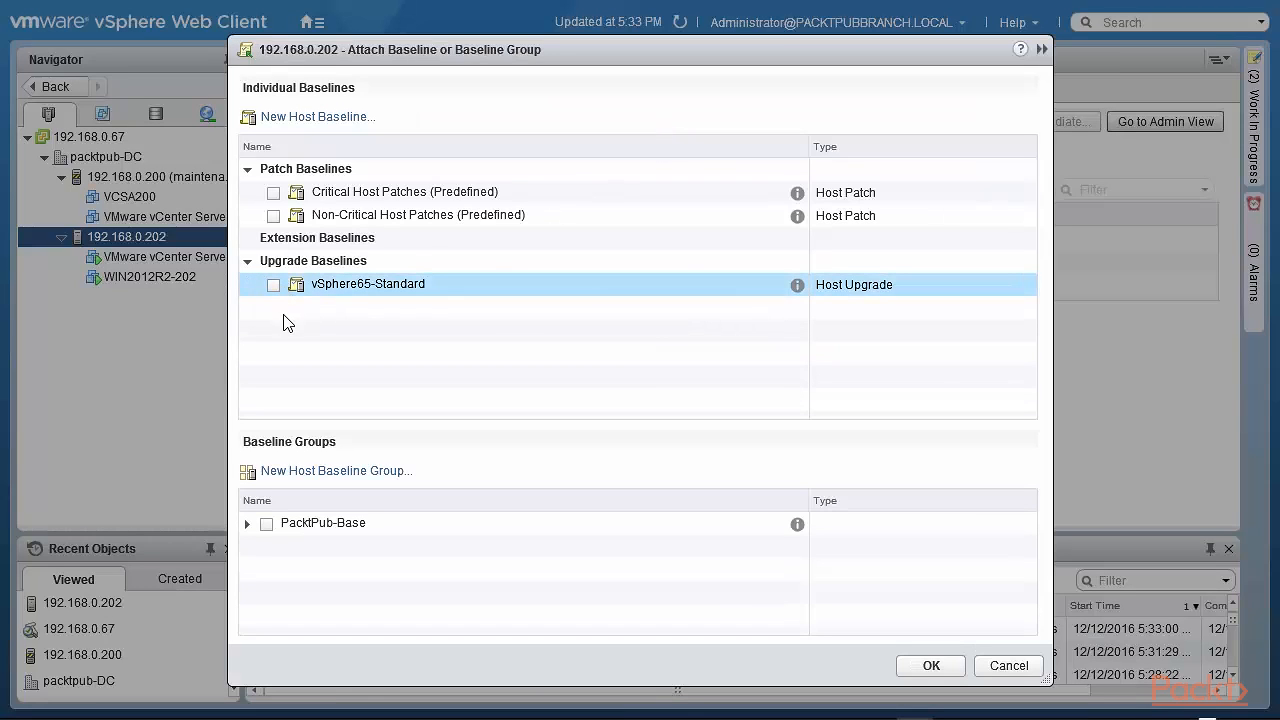
pyautogui.click(273, 286)
pyautogui.click(928, 666)
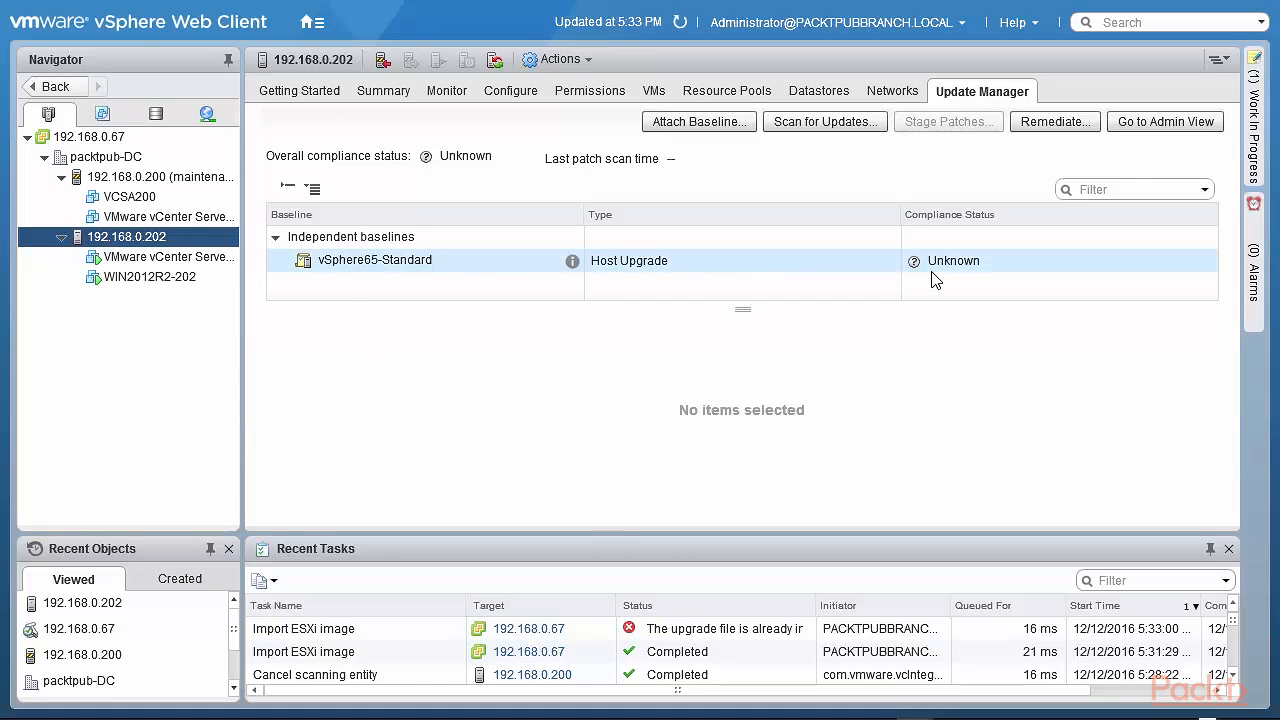
# Scan host 192.168.0.202 for upgrades only, excluding patches and extensions
pyautogui.click(785, 122)
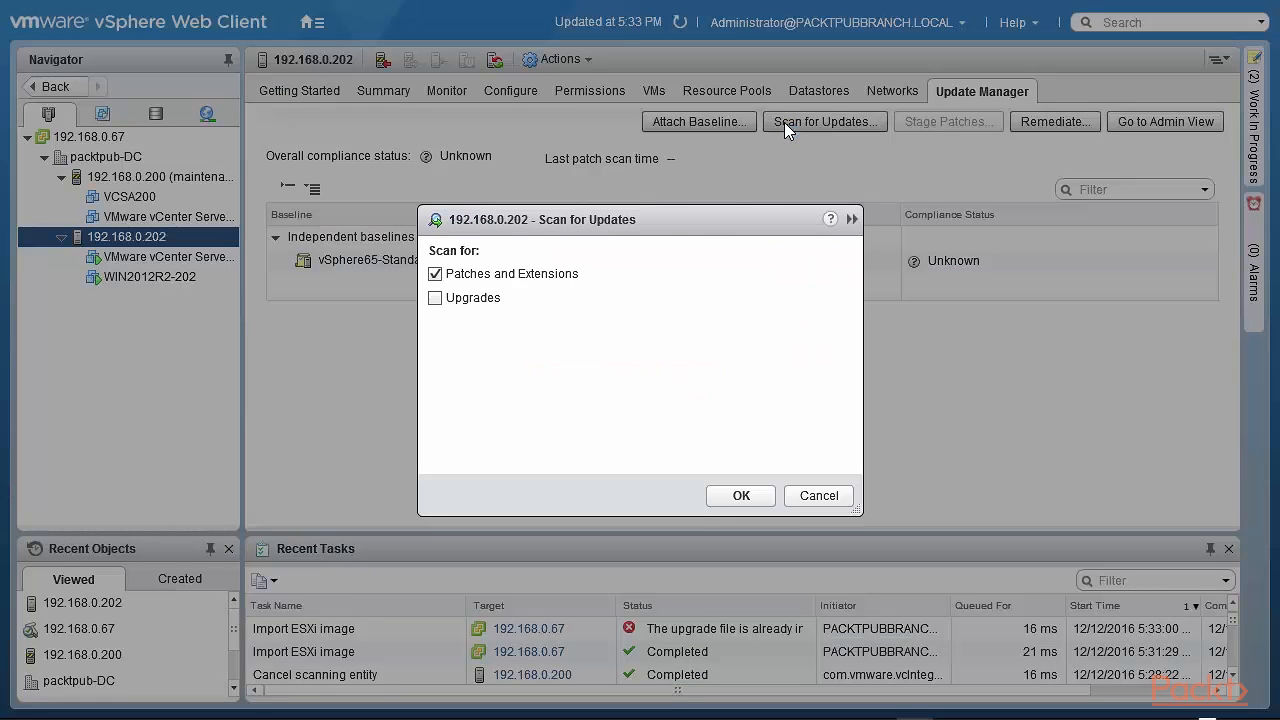
pyautogui.click(435, 273)
pyautogui.click(435, 297)
pyautogui.click(740, 496)
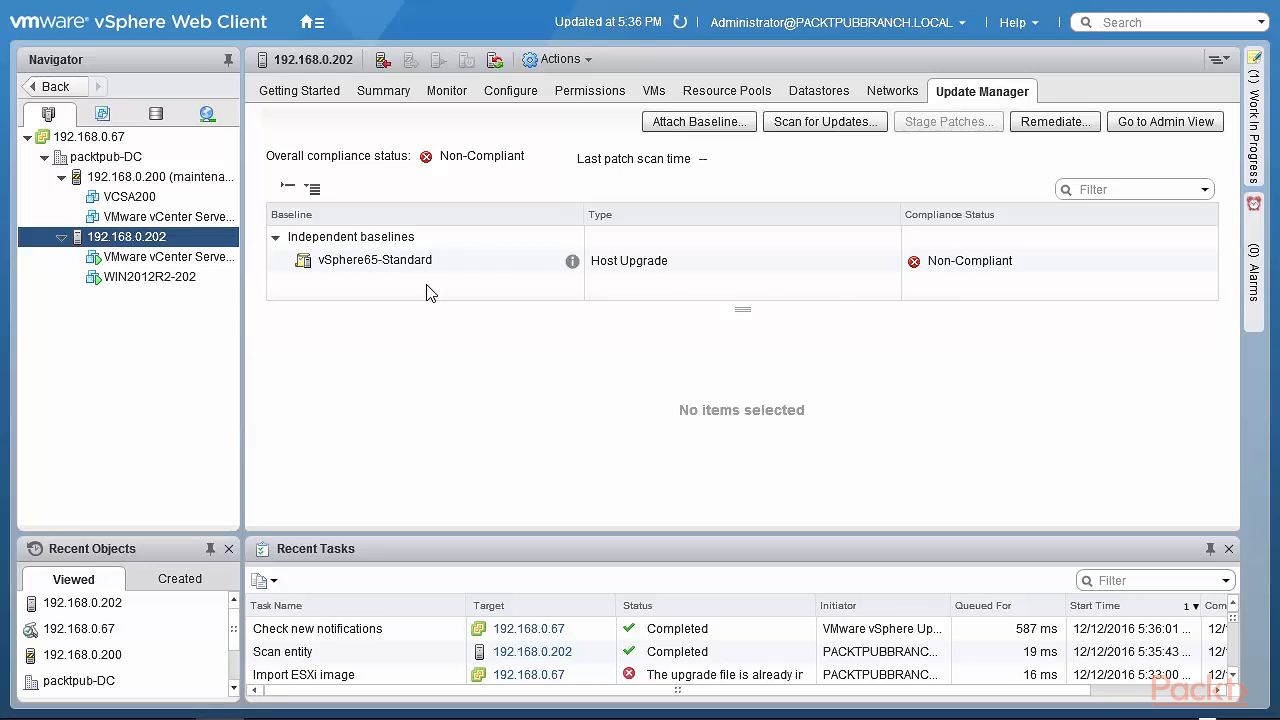
# Set up remediation of host 192.168.0.202 with the vSphere65-Standard baseline and accept the end user license agreement
pyautogui.click(560, 255)
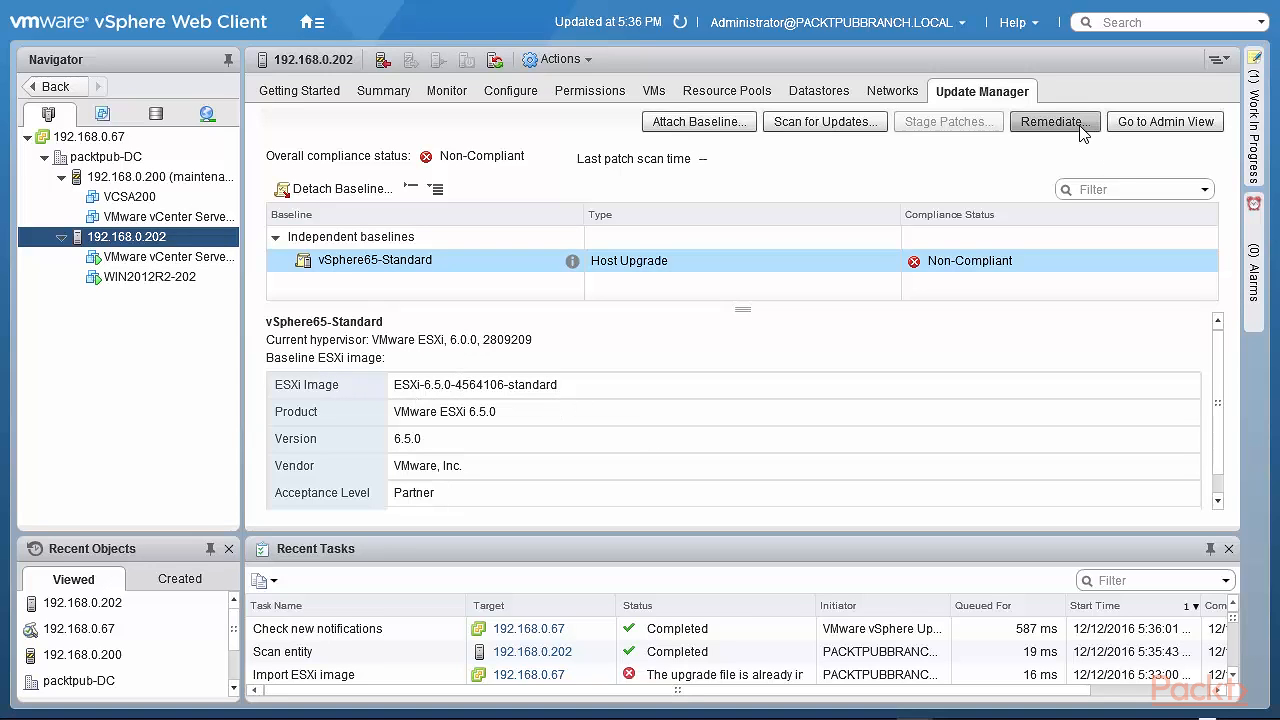
pyautogui.click(1051, 121)
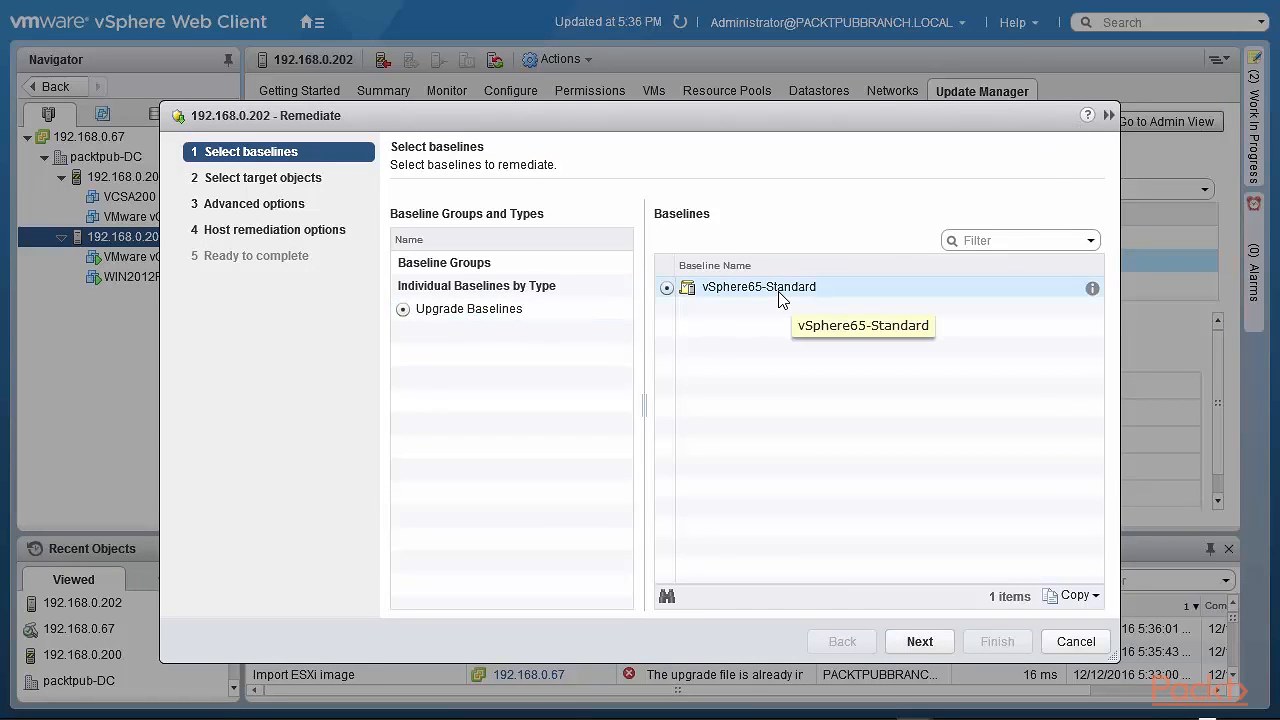
pyautogui.click(917, 641)
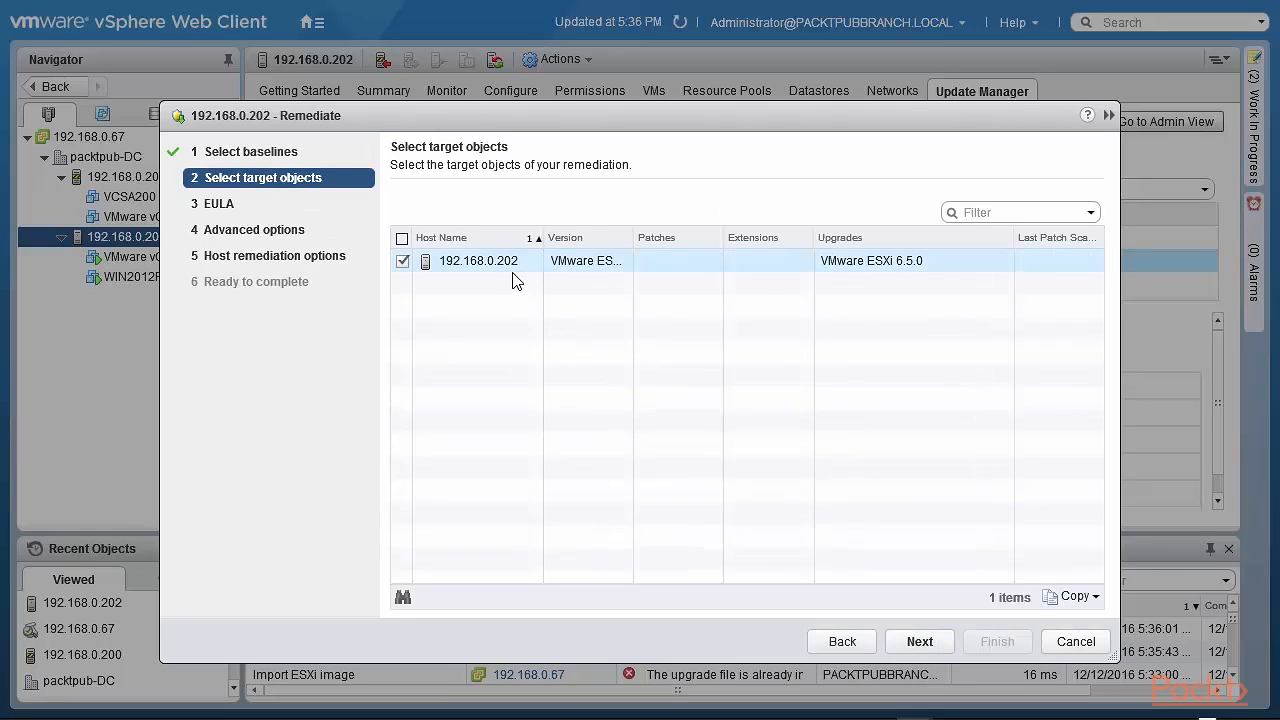
pyautogui.click(922, 645)
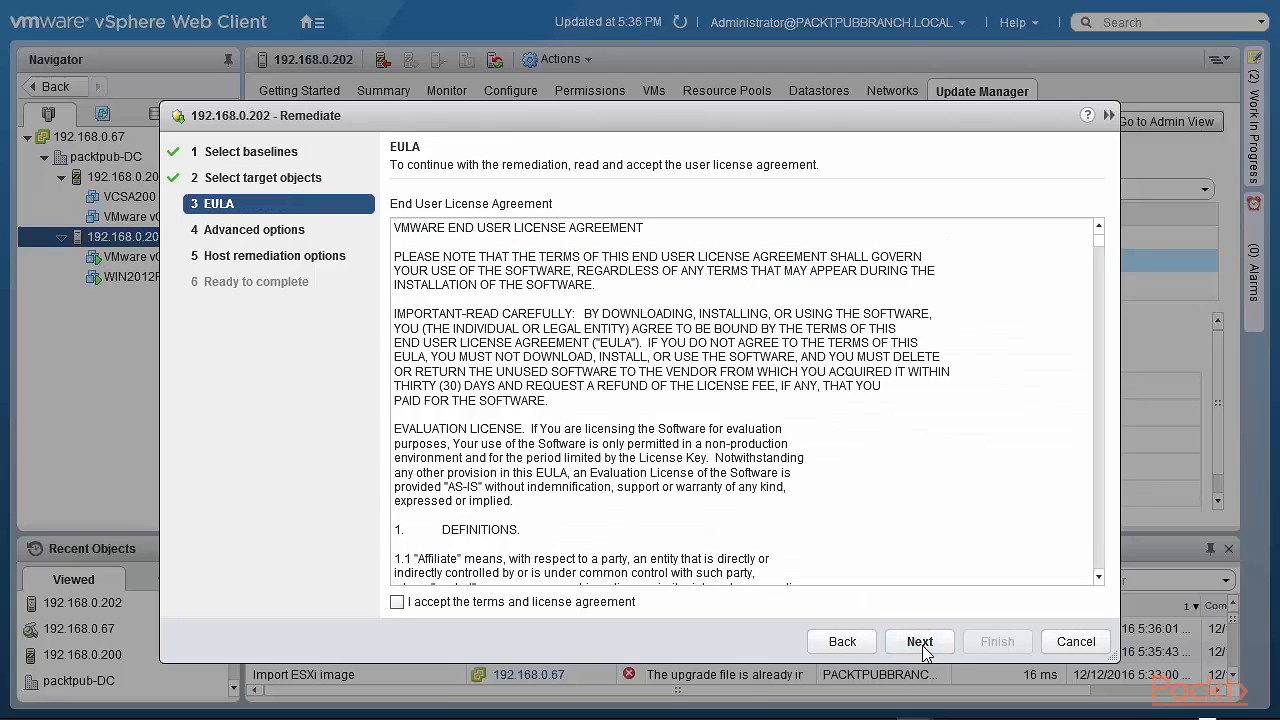
pyautogui.click(398, 603)
pyautogui.click(918, 641)
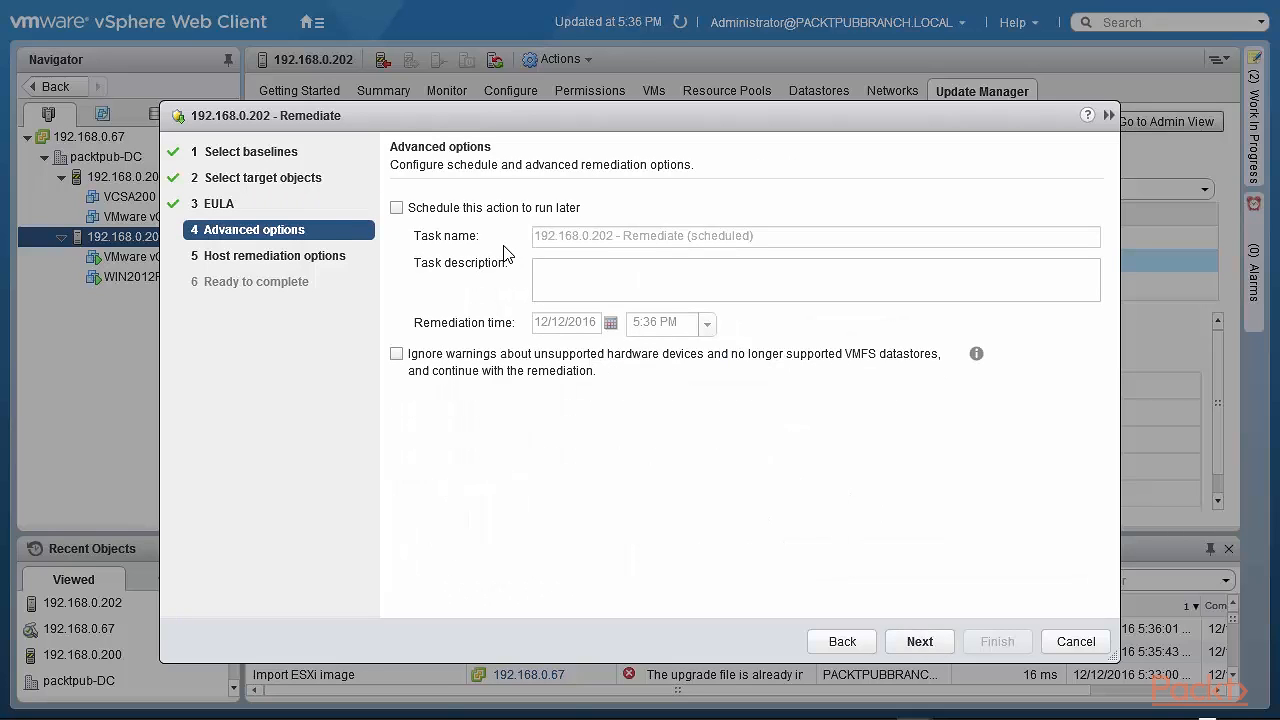
# Run the remediation immediately with virtual machines powered off and 3 maintenance mode retries every 5 minutes, after reviewing the baseline and target host
pyautogui.click(916, 643)
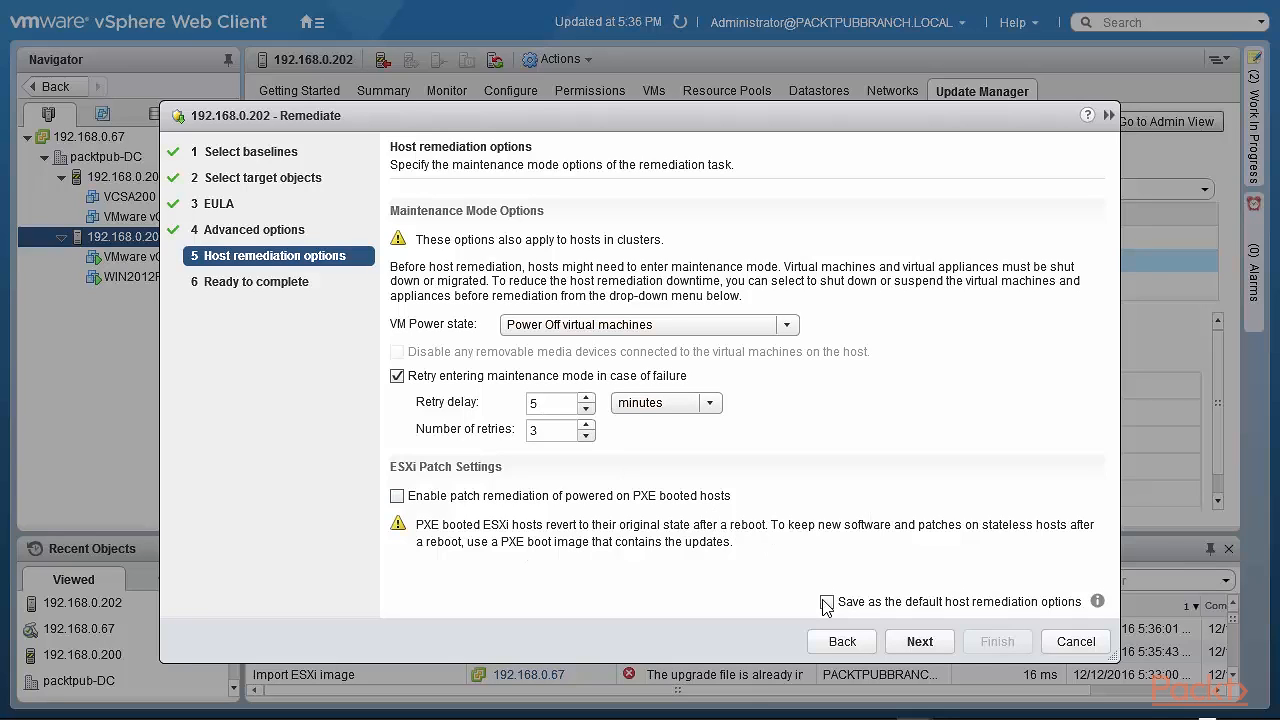
pyautogui.click(920, 645)
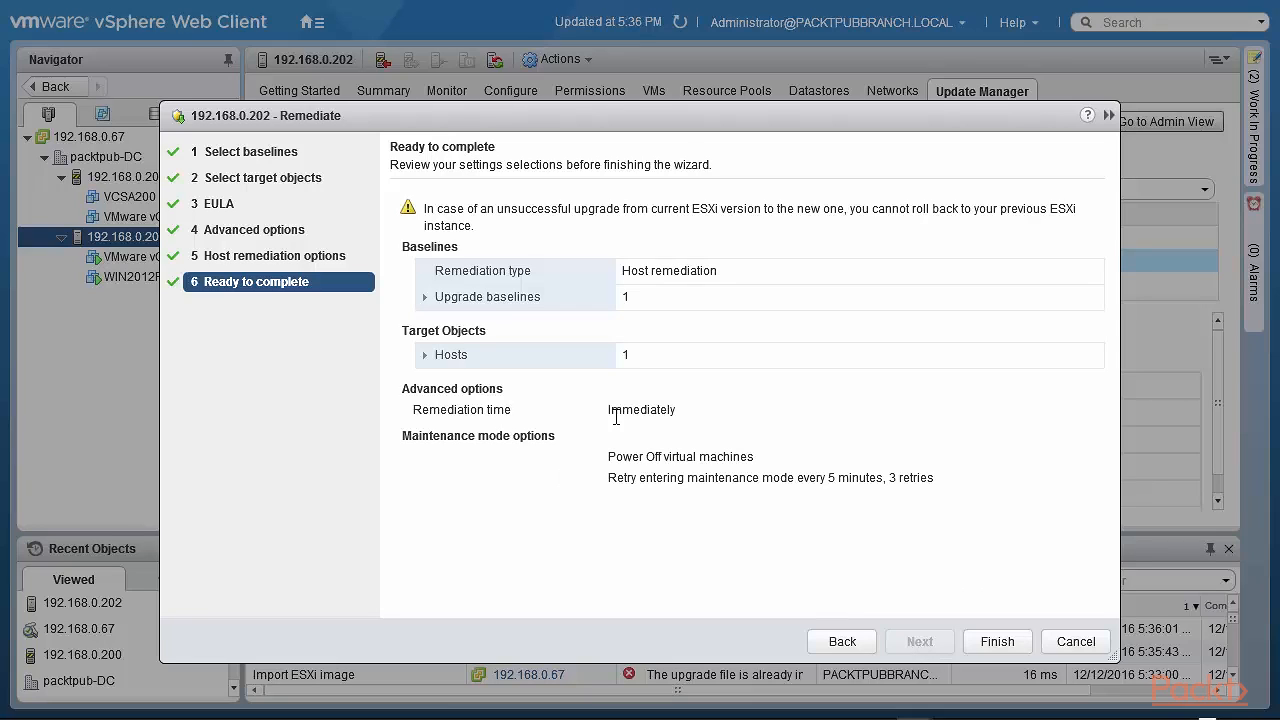
pyautogui.click(424, 299)
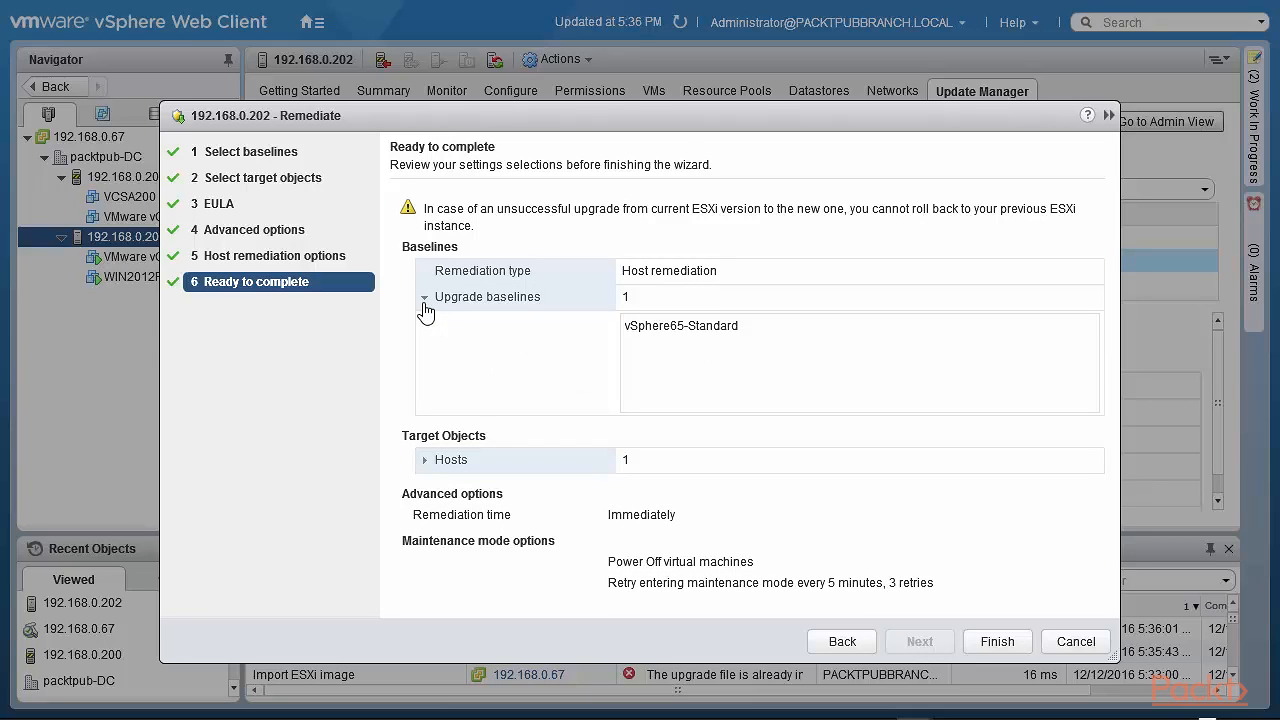
pyautogui.click(423, 463)
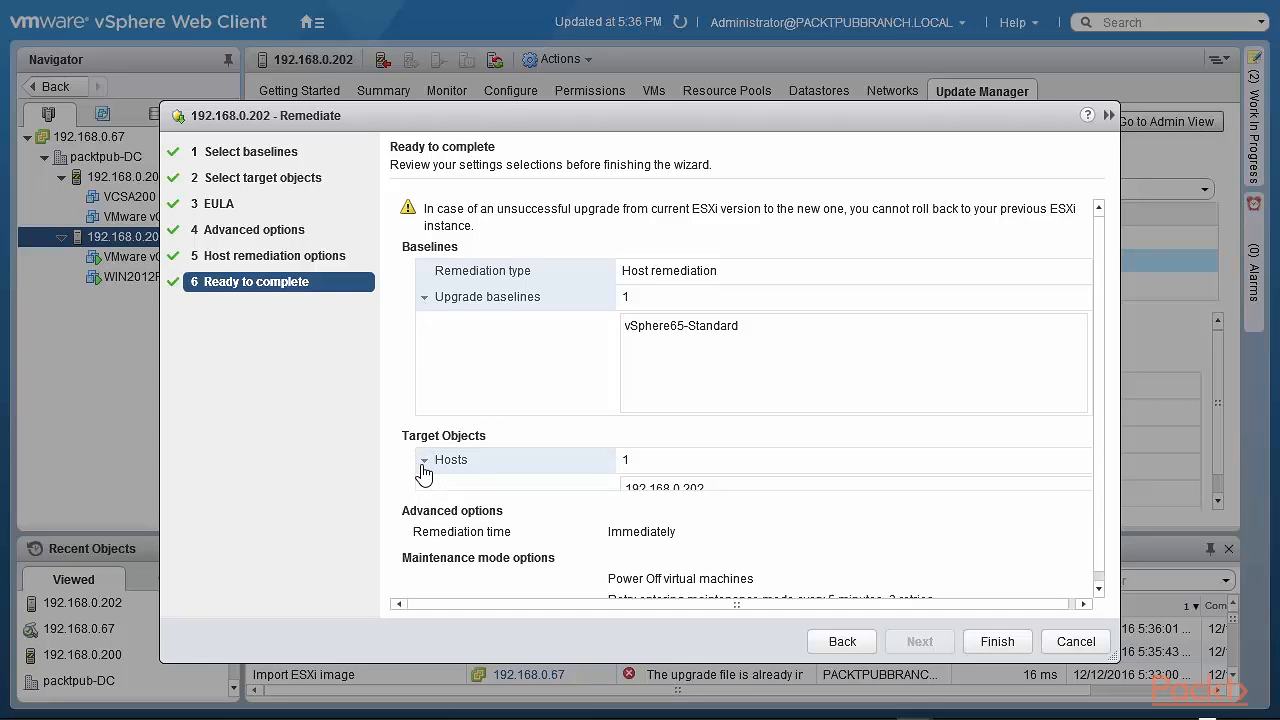
pyautogui.click(985, 641)
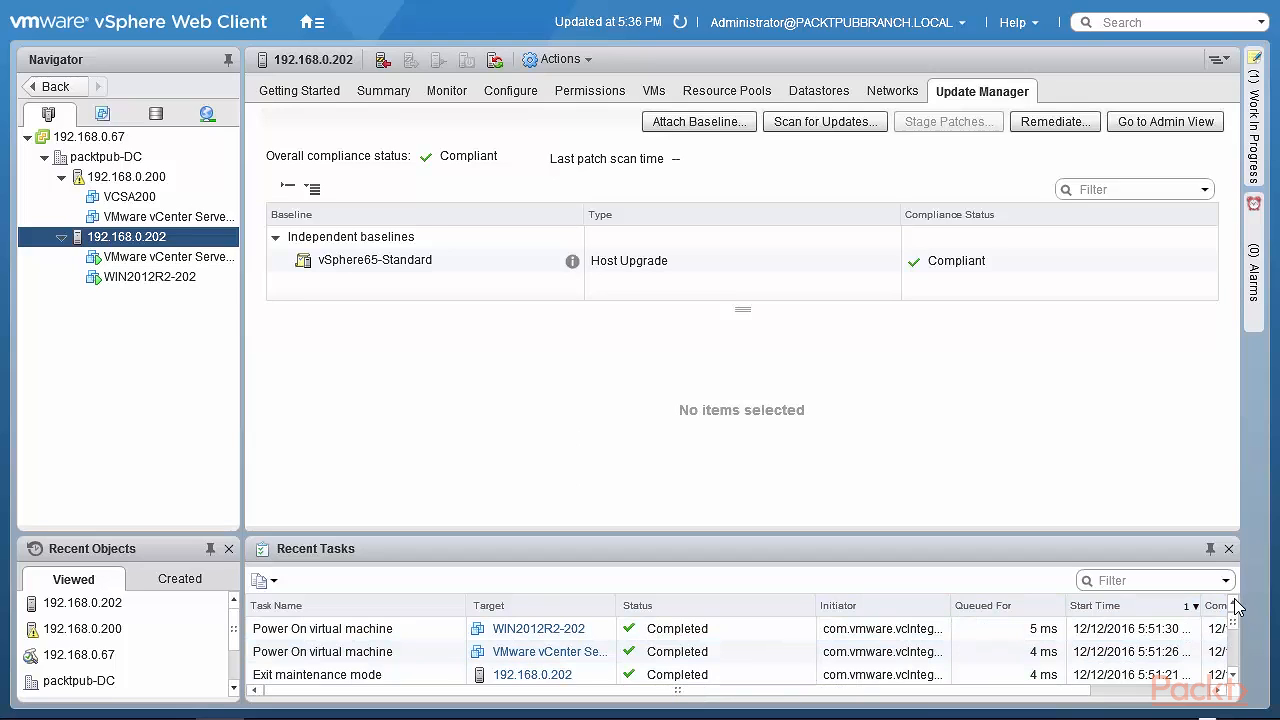
# Examine the recent tasks of the upgrade and check the hypervisor version in the summary of host 192.168.0.202
pyautogui.moveTo(1237, 607); pyautogui.dragTo(1237, 657)
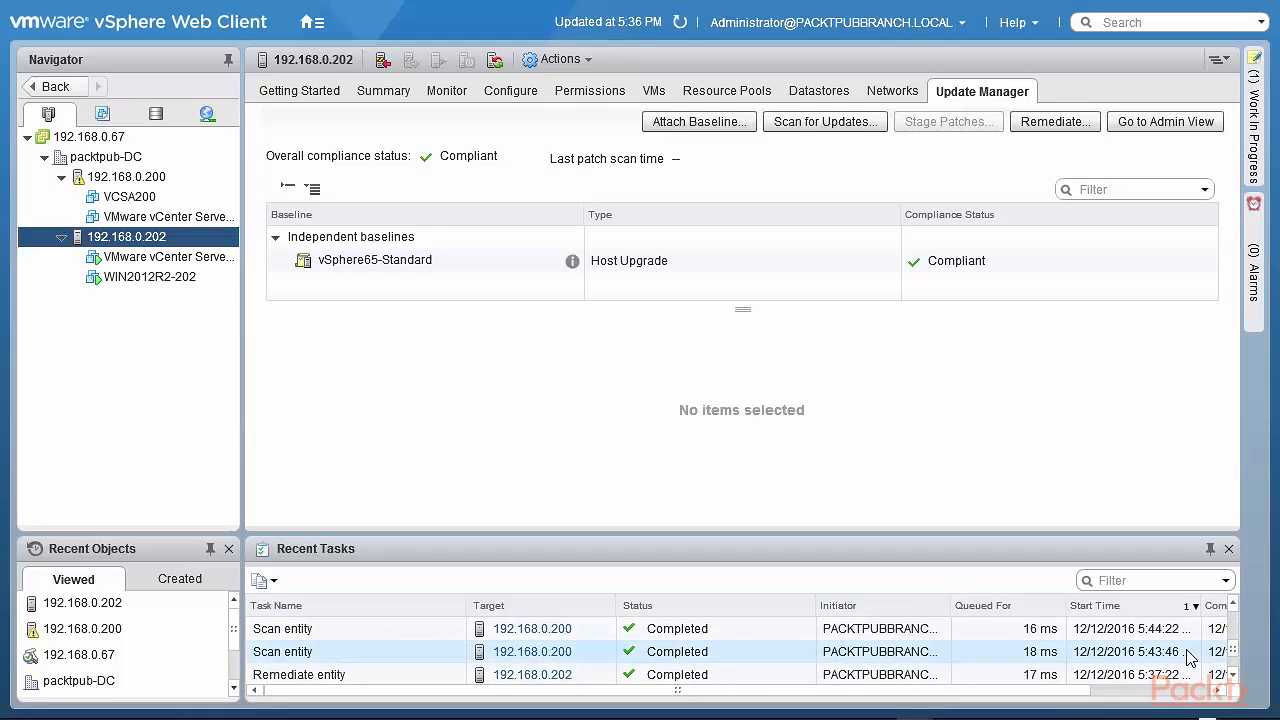
pyautogui.click(1234, 605)
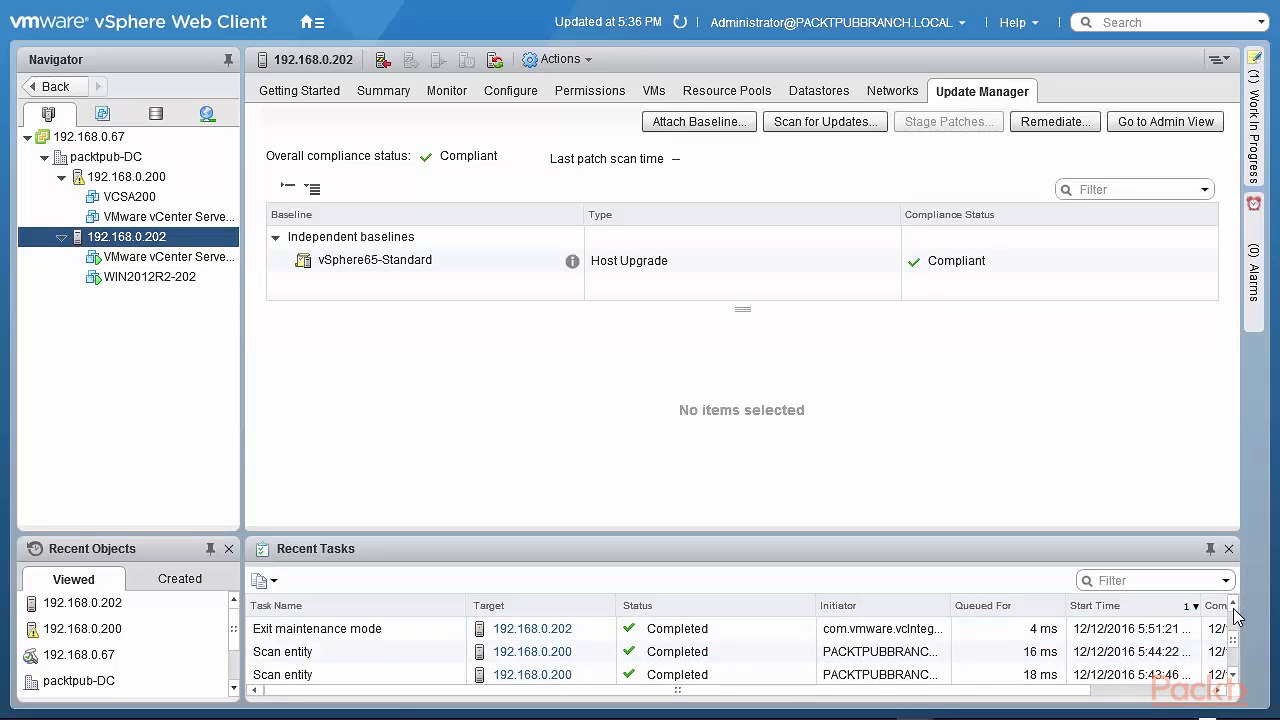
pyautogui.click(1234, 606)
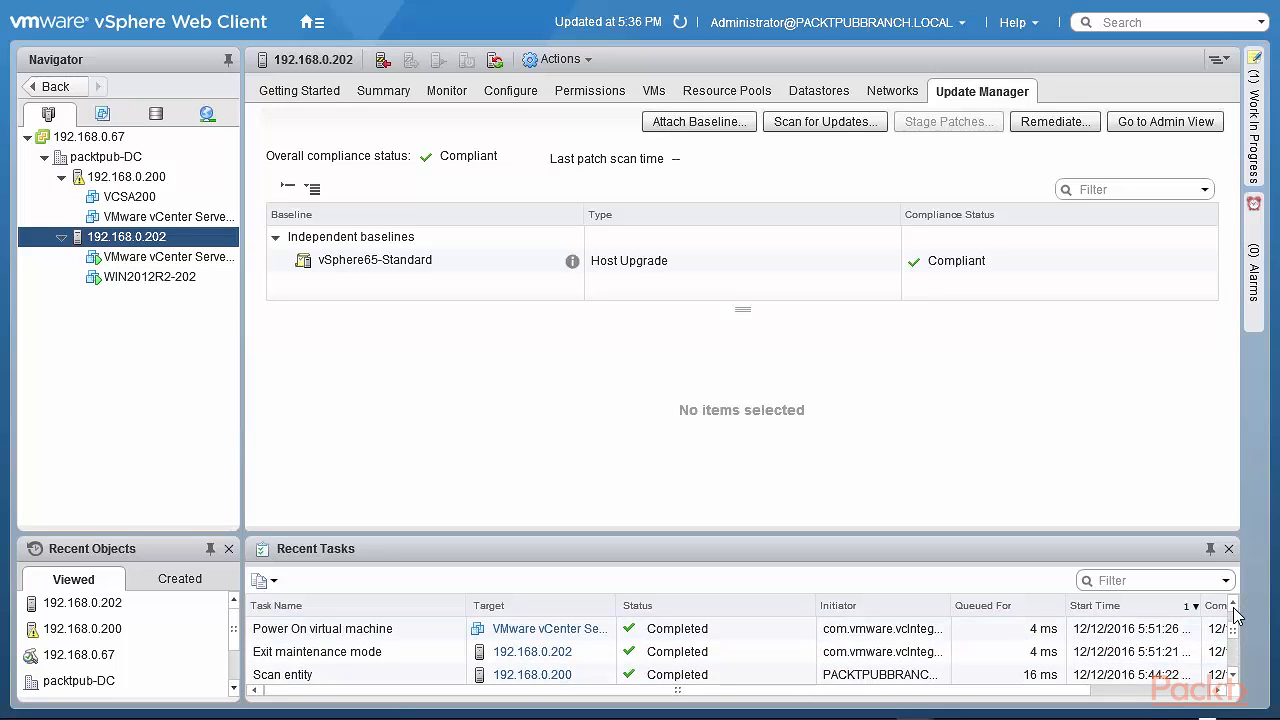
pyautogui.click(1234, 607)
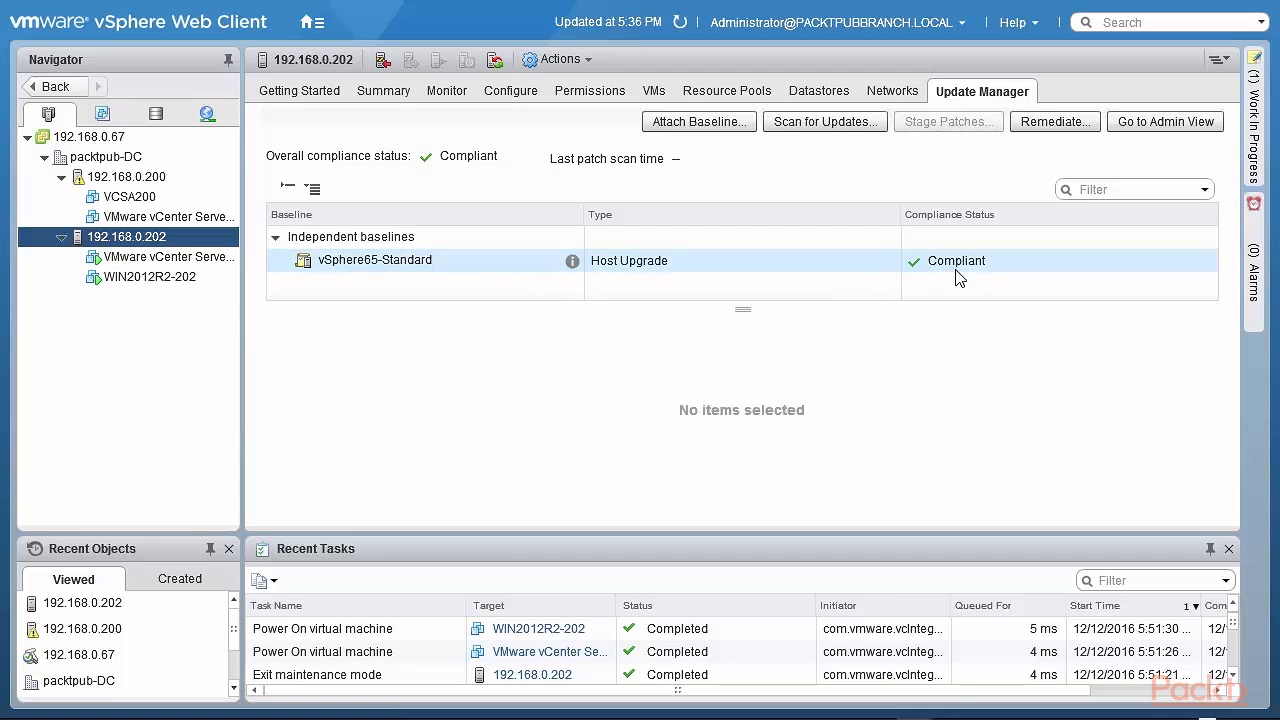
pyautogui.click(395, 95)
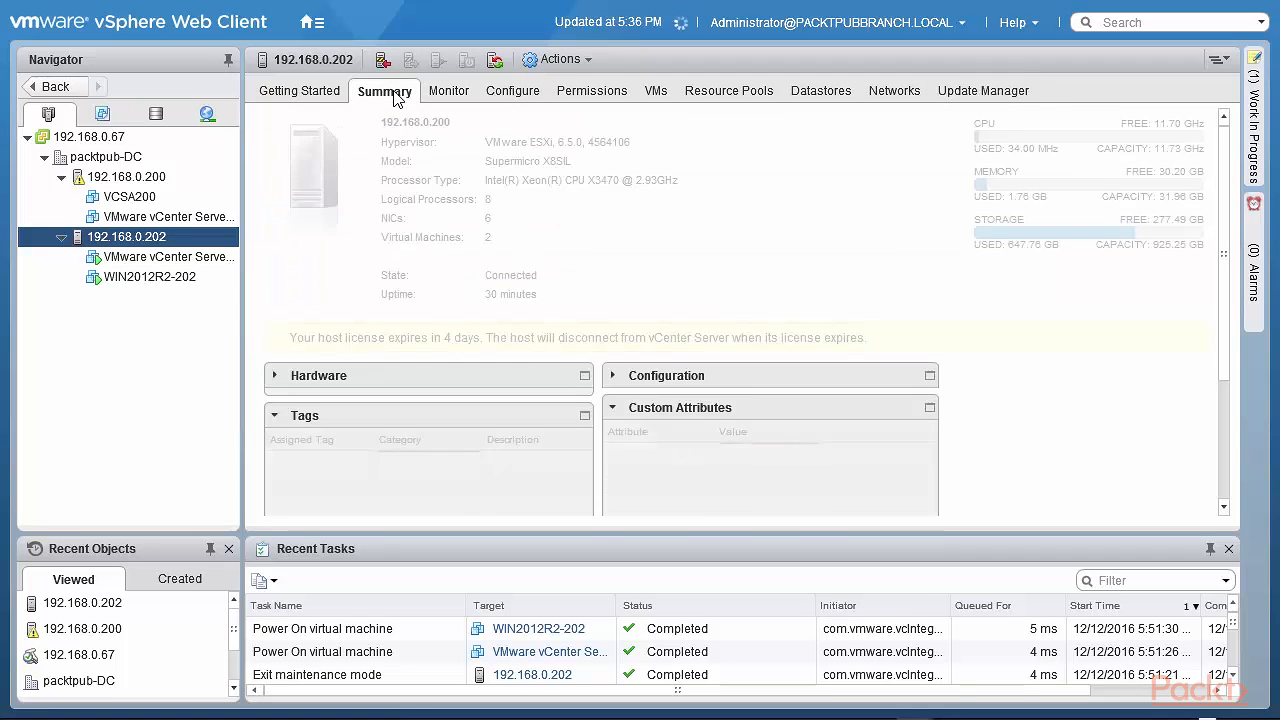